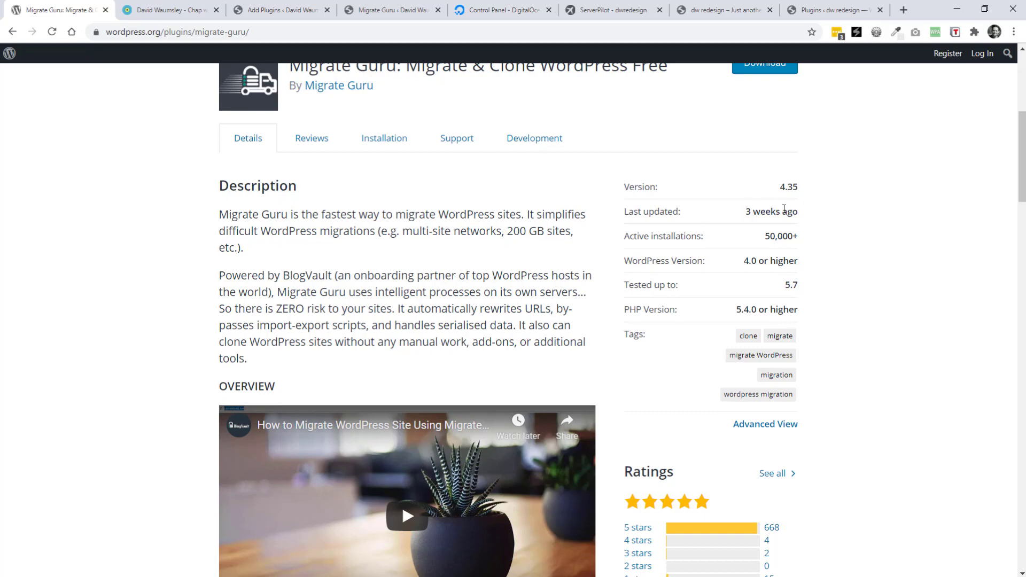
left_click_drag(1021, 156, 1022, 184)
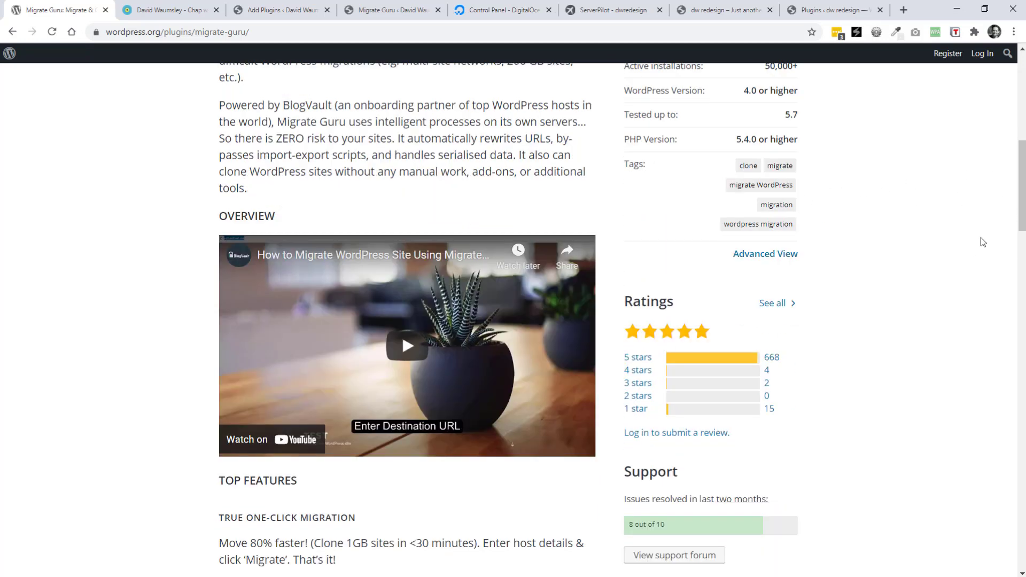
left_click_drag(1022, 220, 1022, 188)
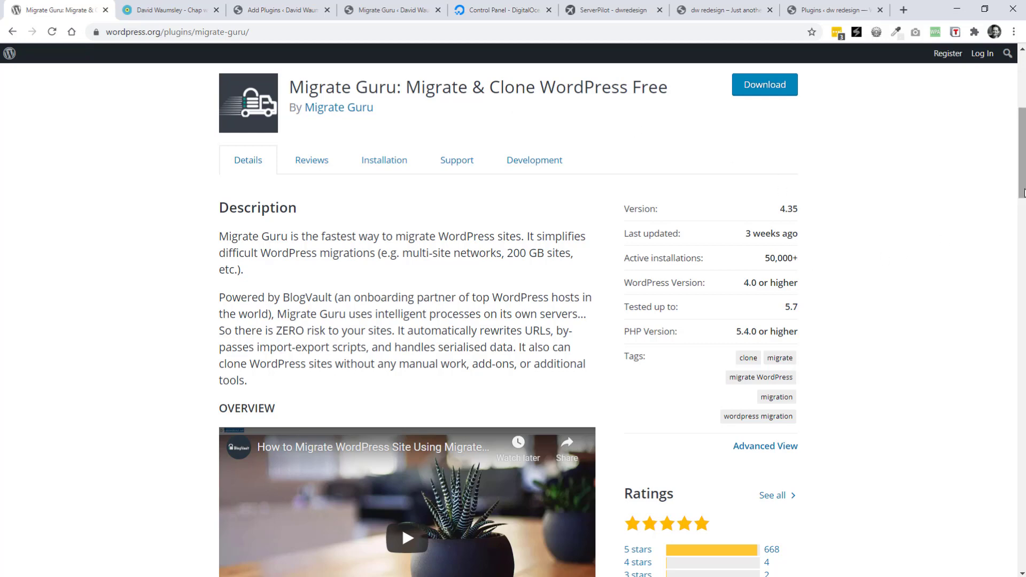
left_click_drag(1023, 192, 1023, 278)
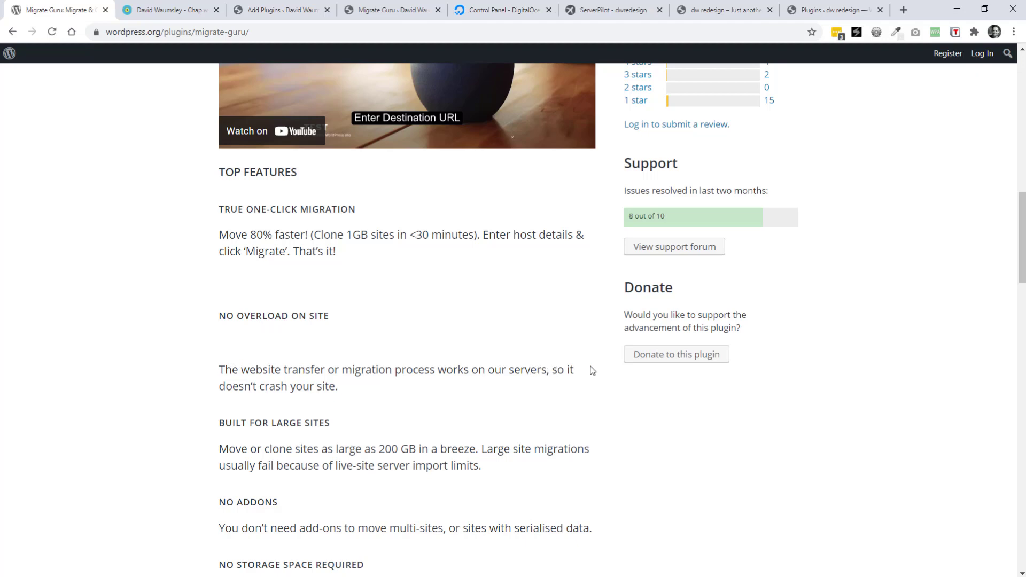
left_click_drag(1023, 252, 1022, 283)
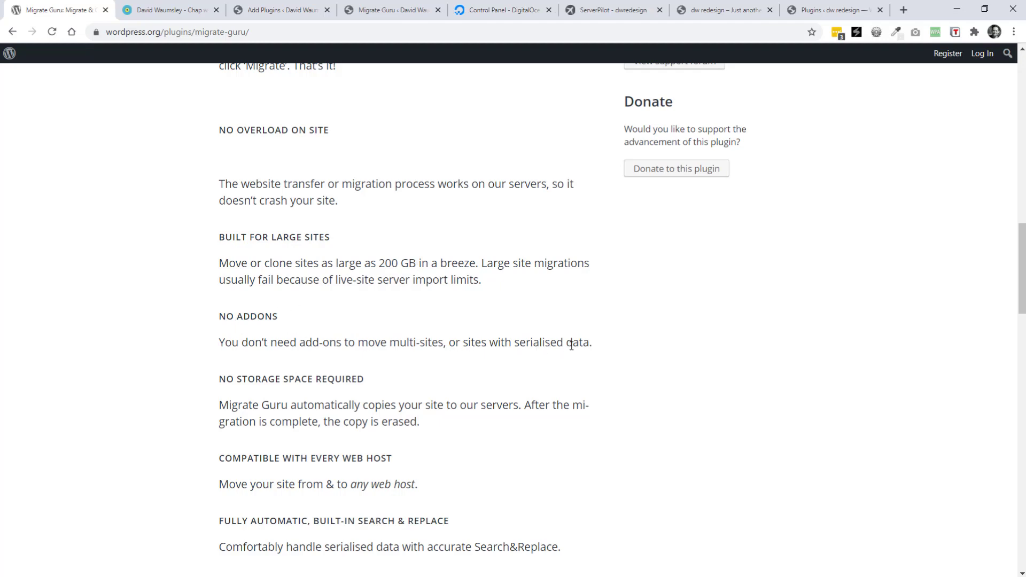
scroll(633, 347, "down", 1)
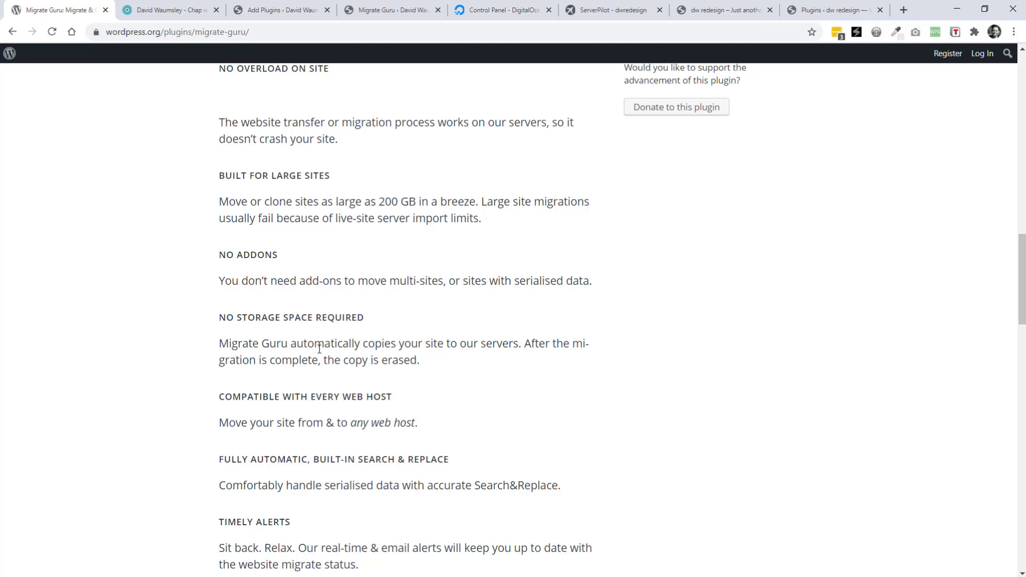
scroll(409, 369, "down", 2)
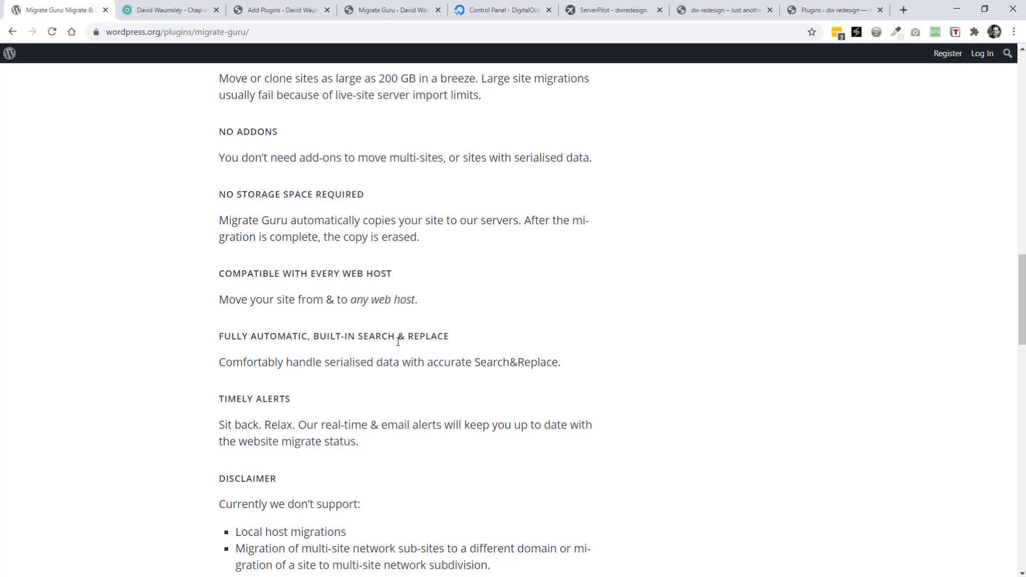
scroll(515, 339, "down", 2)
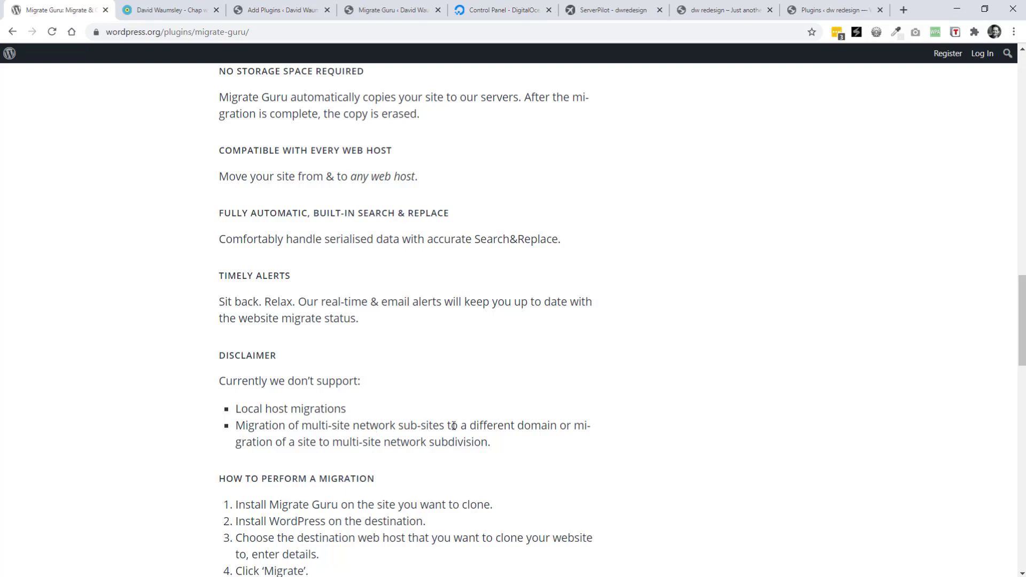
Scroll the Migrate Guru plugin listing down to the FAQ and back to the top.
scroll(525, 418, "down", 2)
scroll(513, 394, "down", 6)
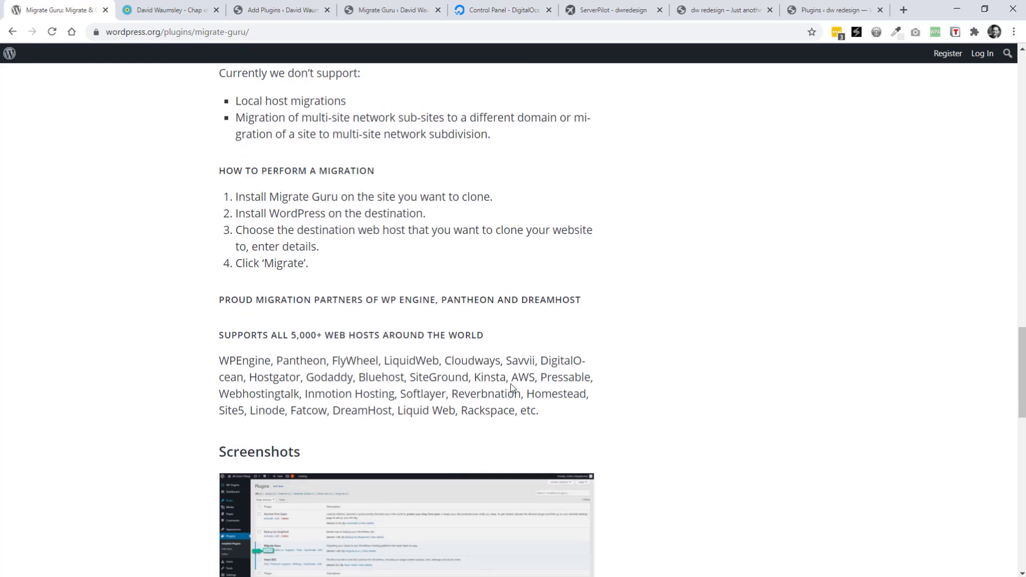
scroll(512, 383, "down", 3)
scroll(514, 382, "down", 1)
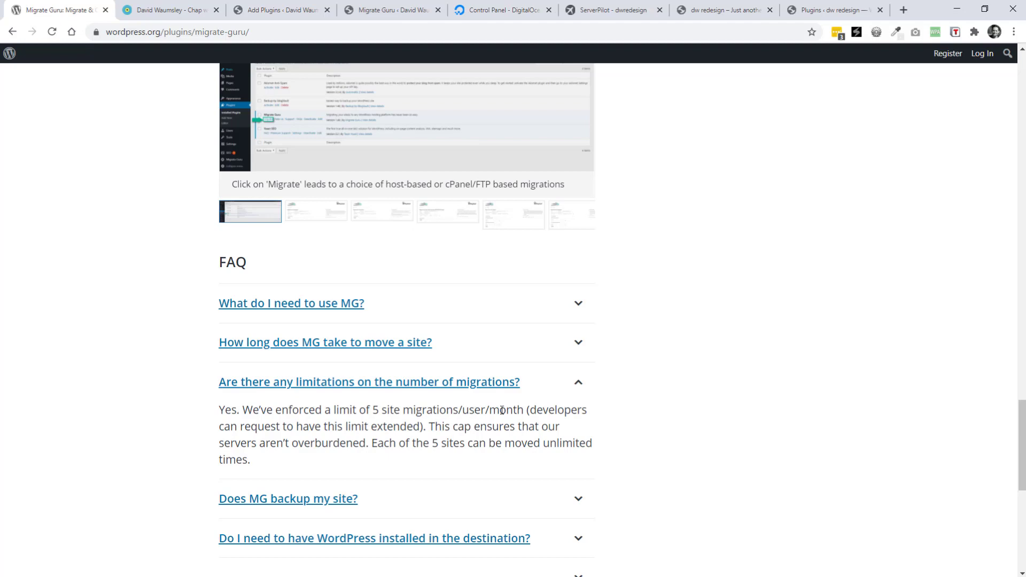
scroll(702, 416, "down", 2)
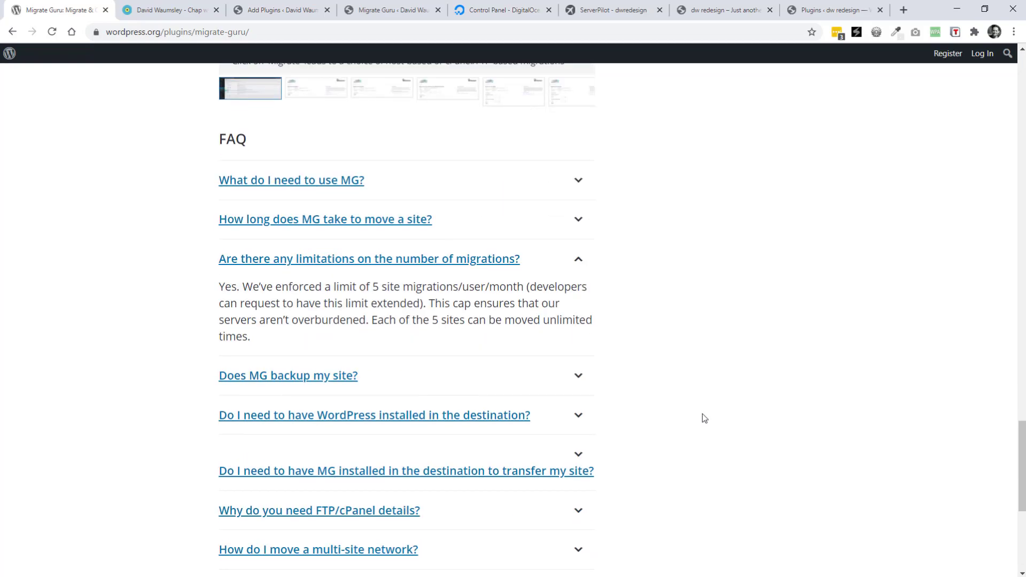
scroll(702, 416, "up", 12)
scroll(702, 412, "up", 15)
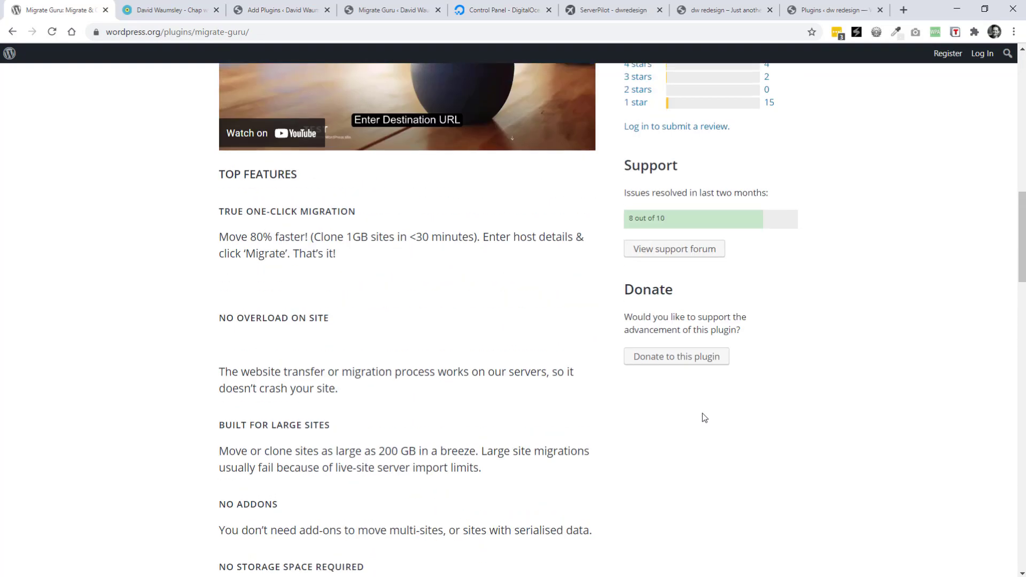
scroll(677, 404, "up", 2)
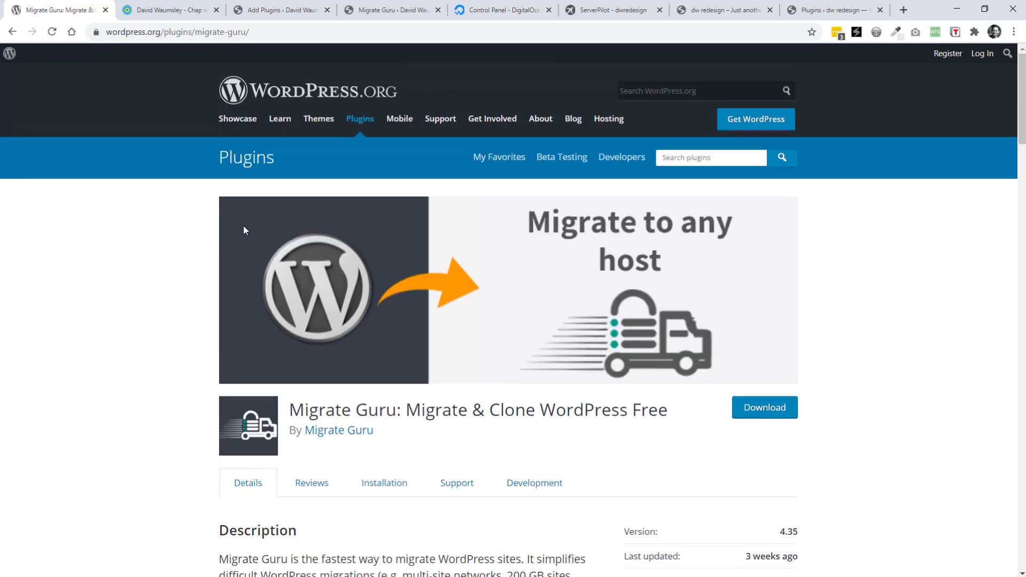
Browse the davidwaumsley.com home page, scrolling past its 'A Blog That Helps With Websites and Whatnot' banner.
left_click(163, 9)
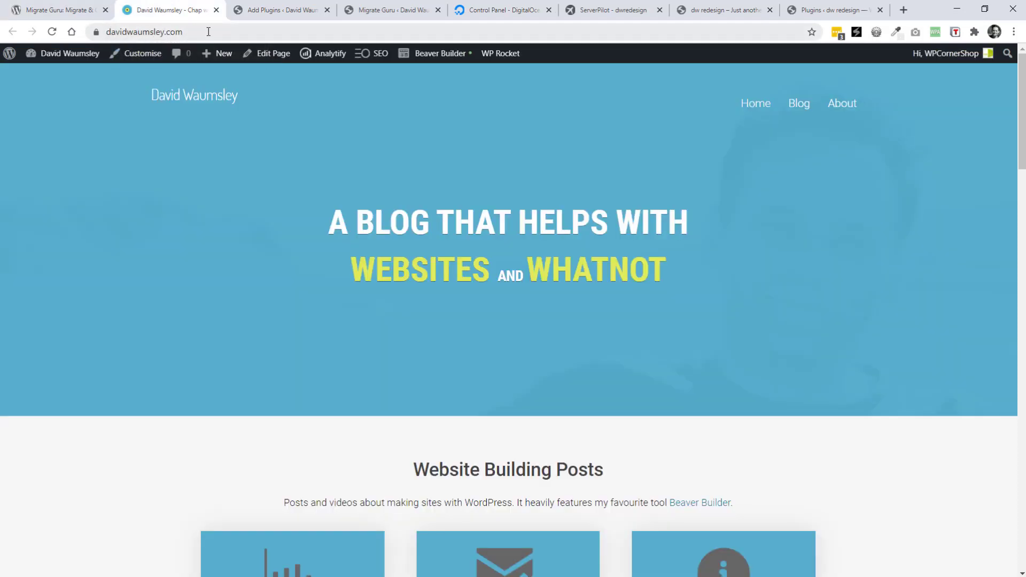
left_click_drag(1021, 128, 1015, 329)
scroll(1015, 328, "down", 11)
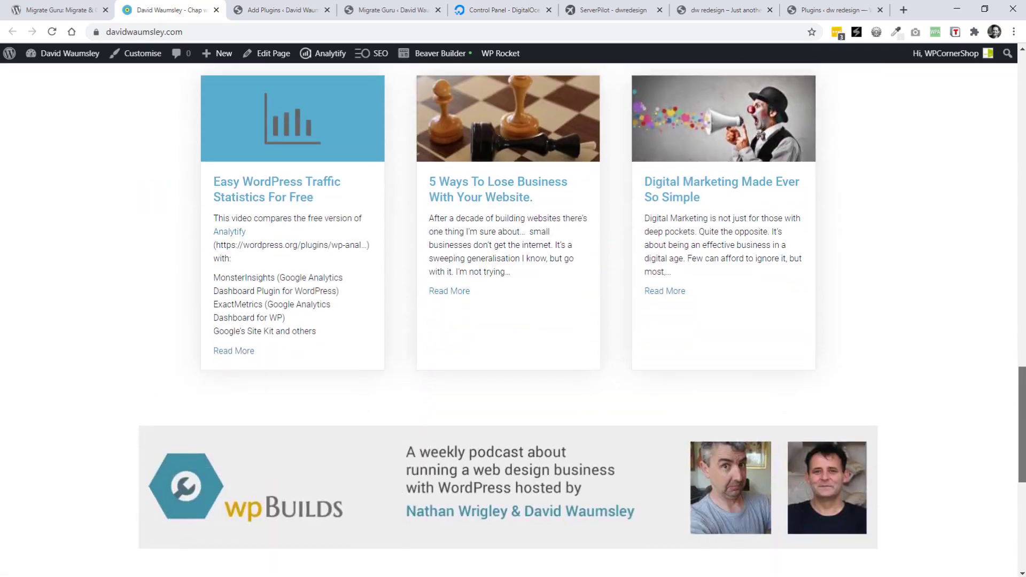
scroll(1015, 286, "up", 12)
left_click_drag(1014, 287, 1009, 111)
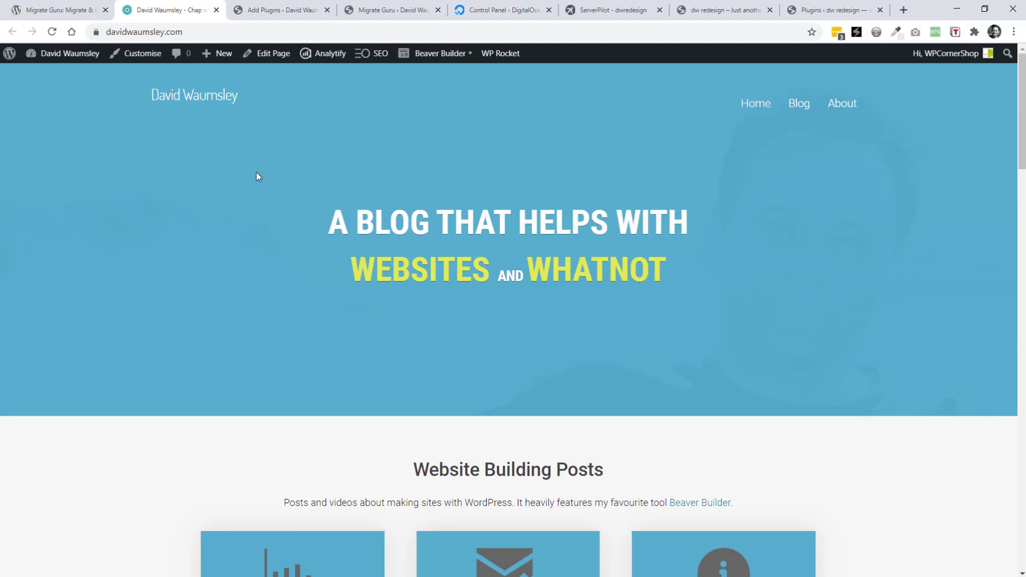
Open the Migrate Guru admin page and fill its email field with the site owner's saved address.
left_click(275, 13)
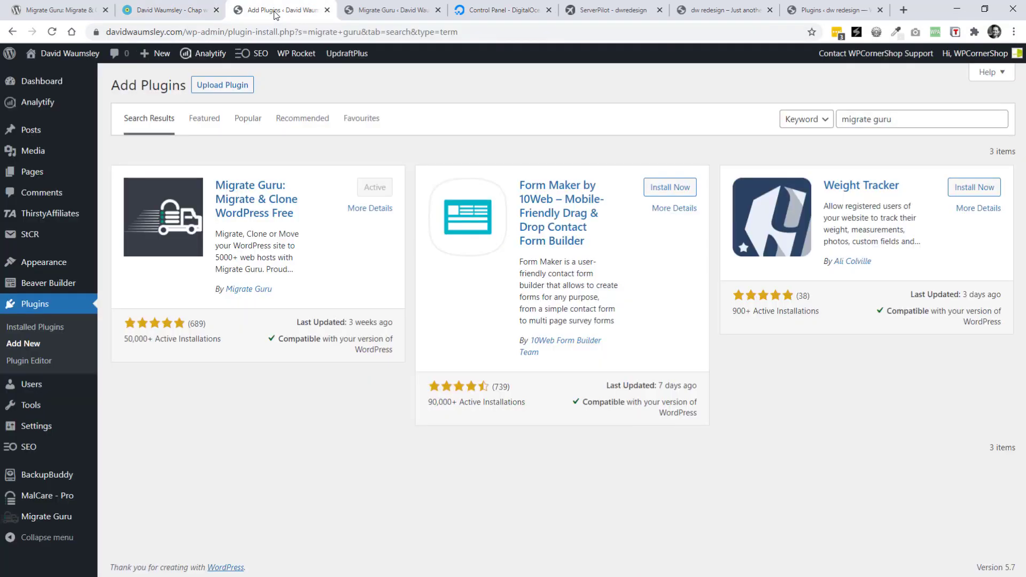
left_click(144, 10)
key("ctrl+Tab")
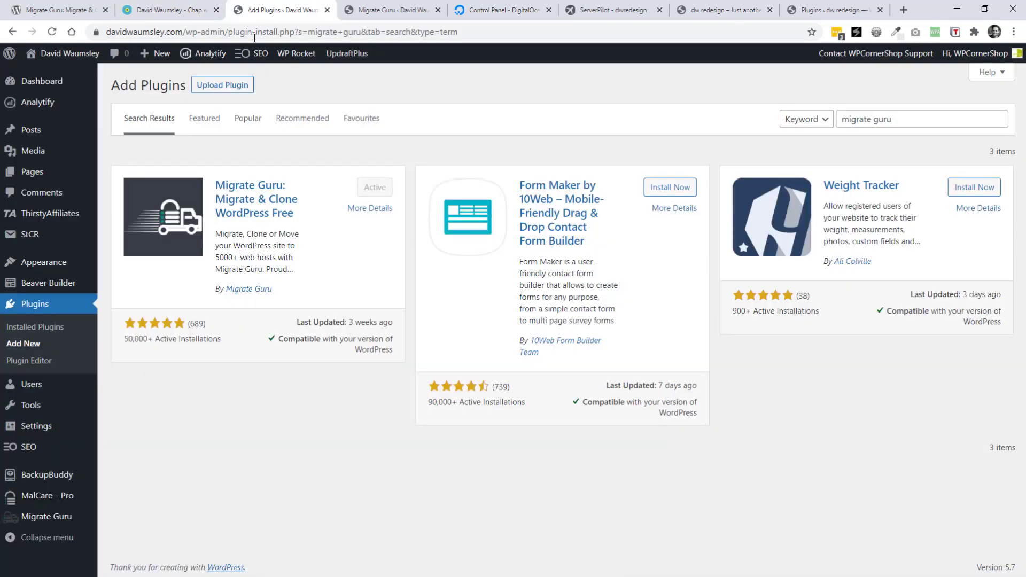
left_click(378, 10)
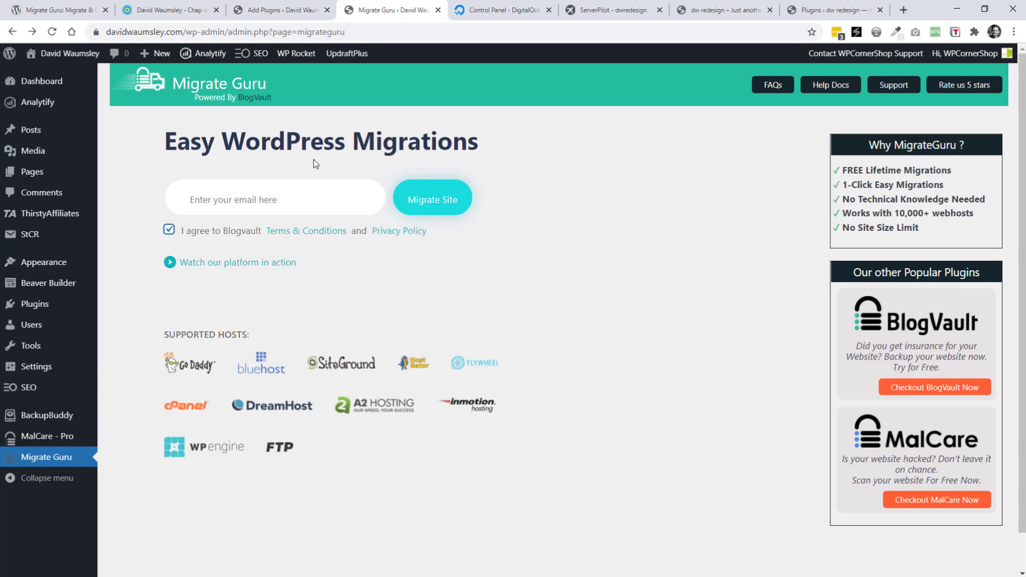
left_click(271, 205)
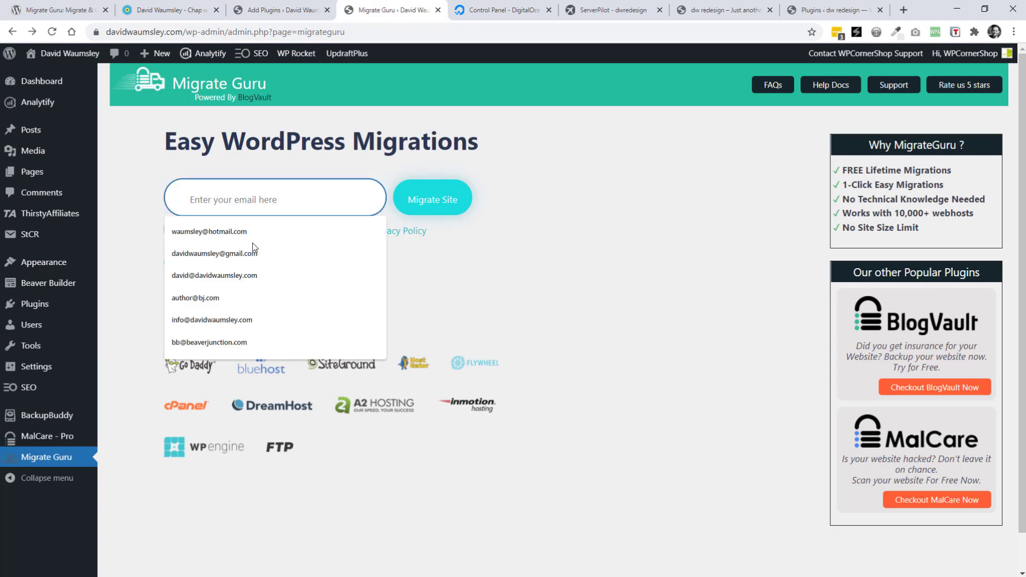
left_click(240, 276)
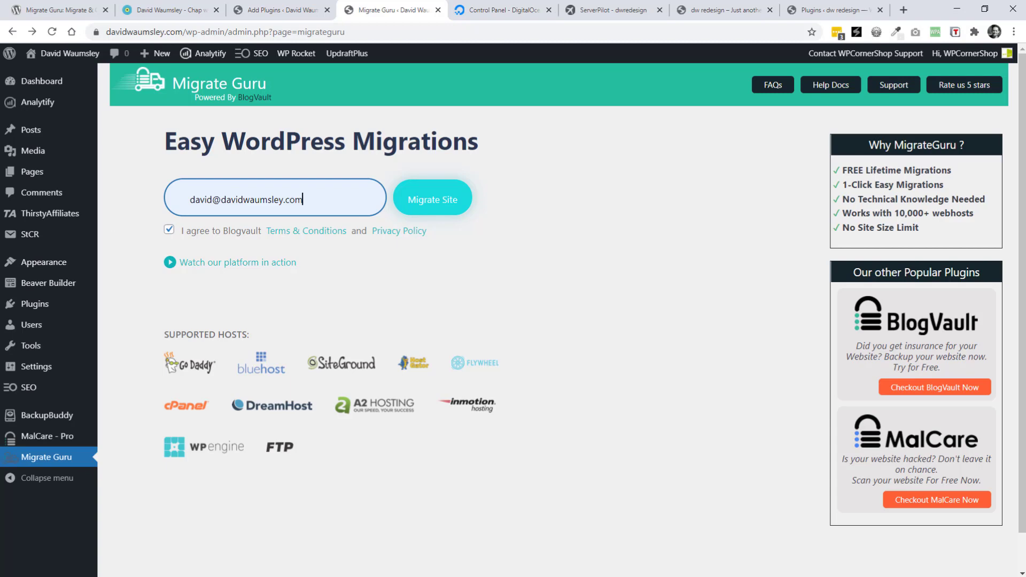
Move aside and close the BlogVault email window, then start migrating the site.
left_click_drag(1, 321, 477, 150)
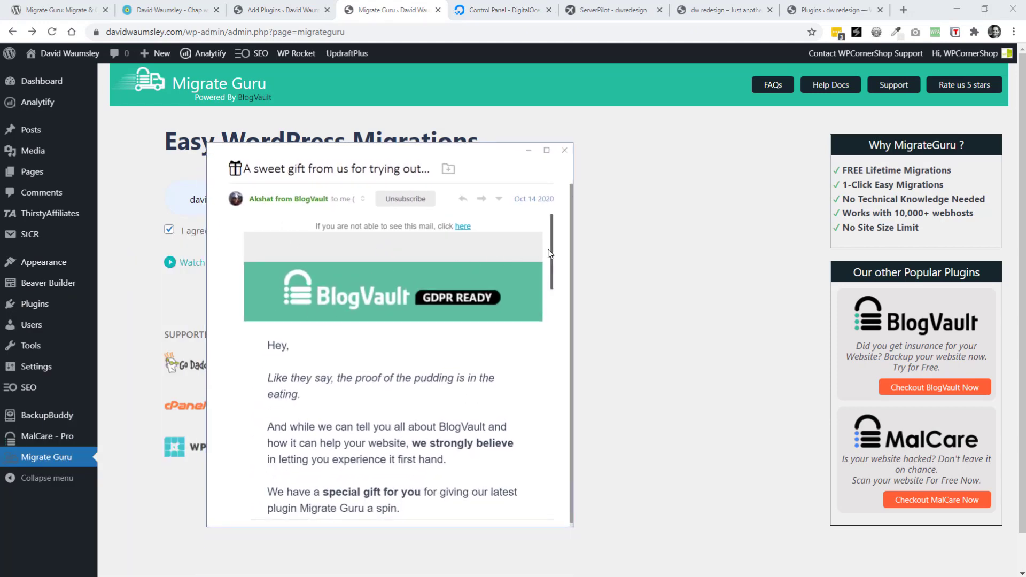
mouse_move(549, 254)
left_mouse_down()
mouse_move(547, 332)
mouse_move(550, 255)
left_mouse_up()
left_click_drag(478, 155, 251, 322)
left_click(300, 312)
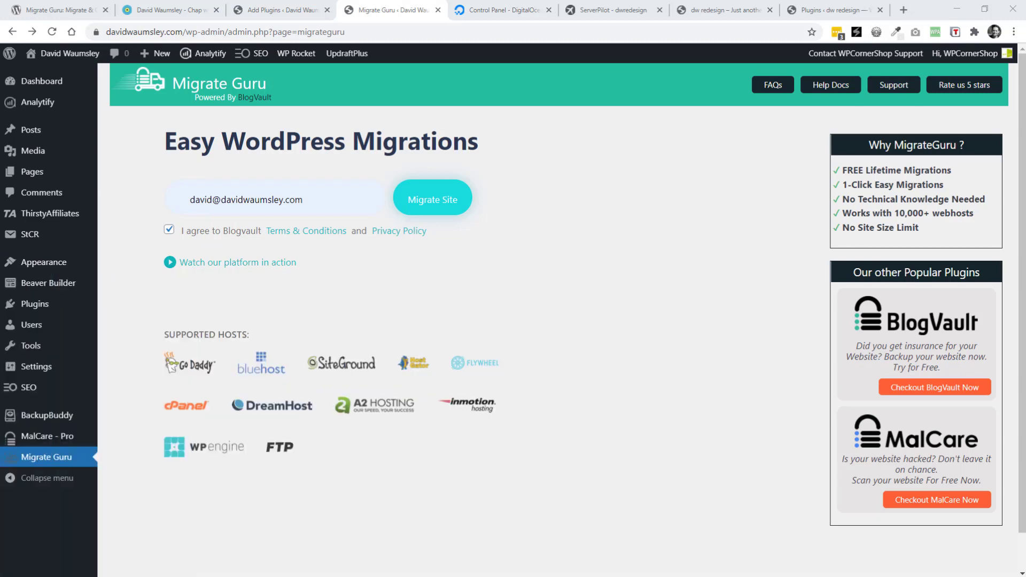
left_click(422, 201)
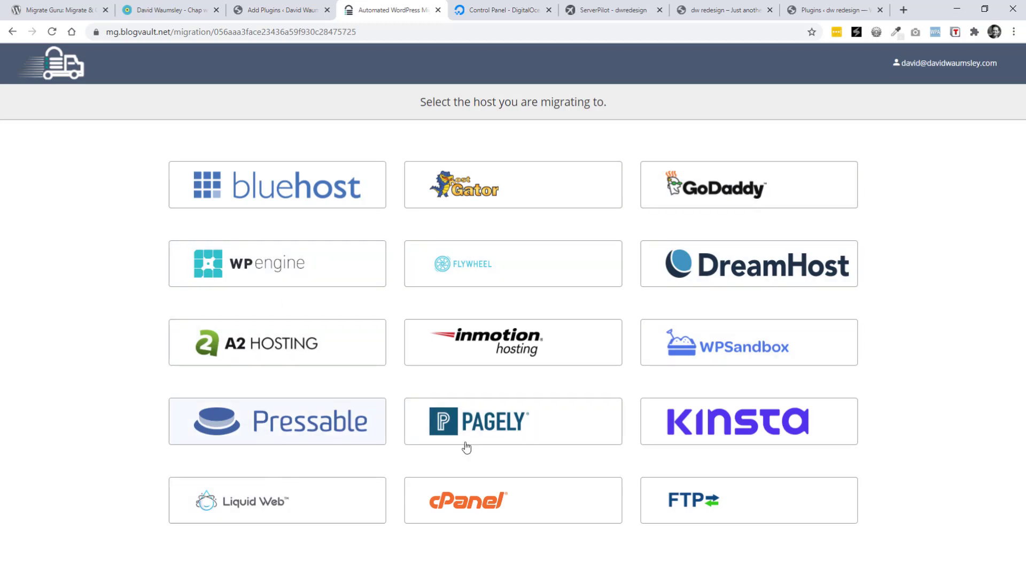
Choose FTP as the destination host and set the FTP type to SFTP.
left_click(719, 502)
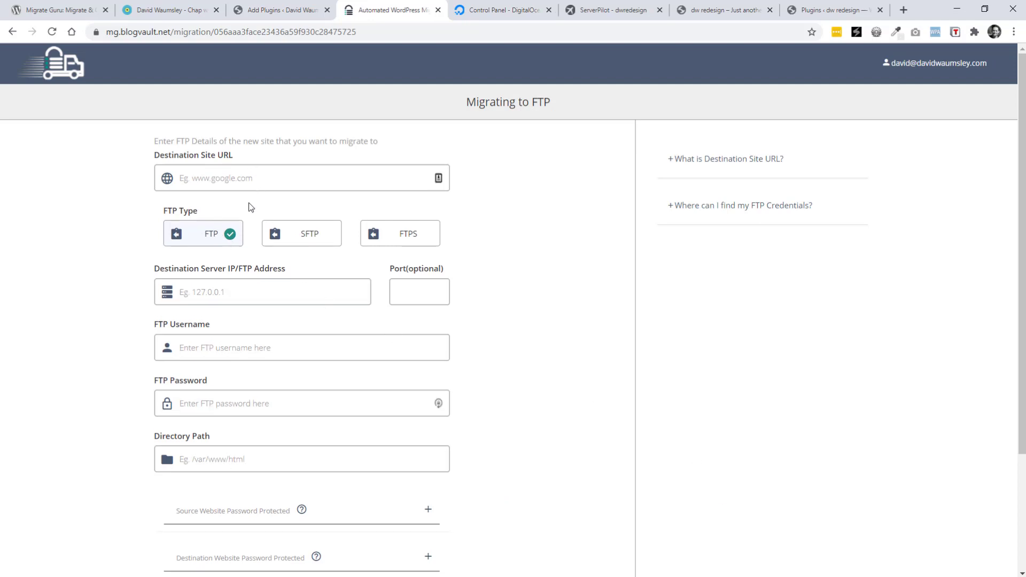
left_click(305, 237)
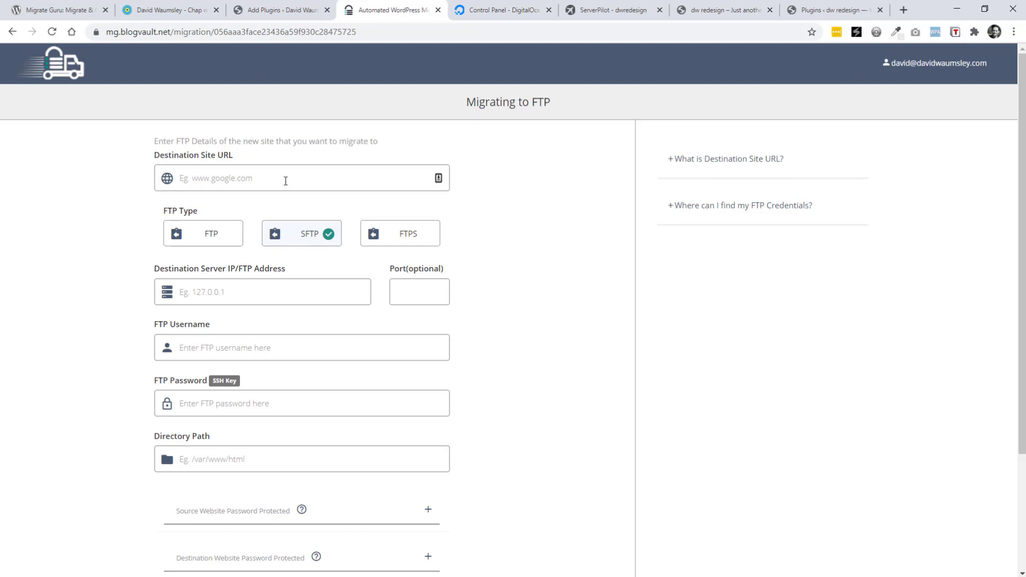
Check the guts.davidwaumsley.com A record (178.62.113.234) in DigitalOcean, then view ServerPilot's SSL status.
left_click(482, 9)
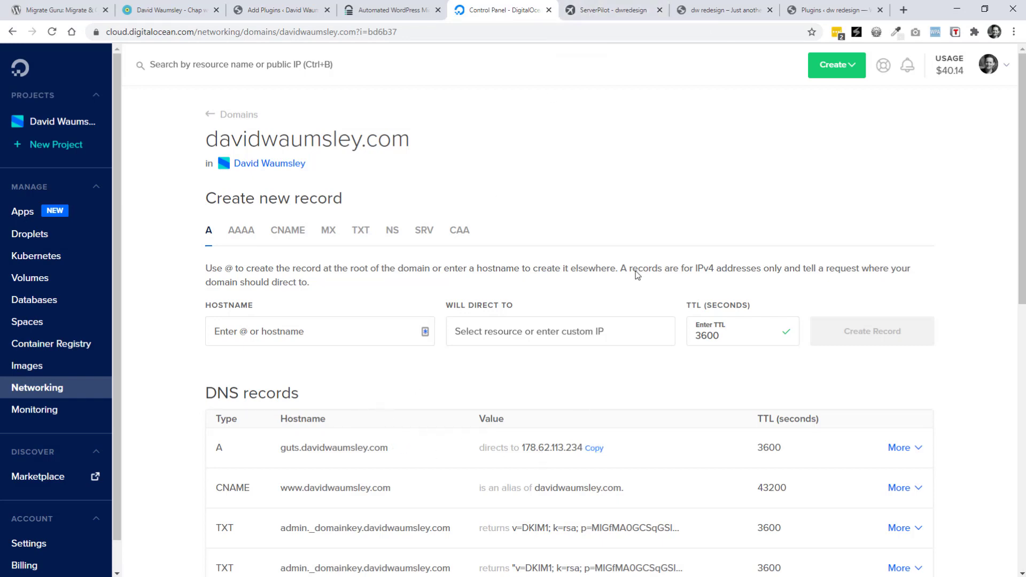
left_click(606, 10)
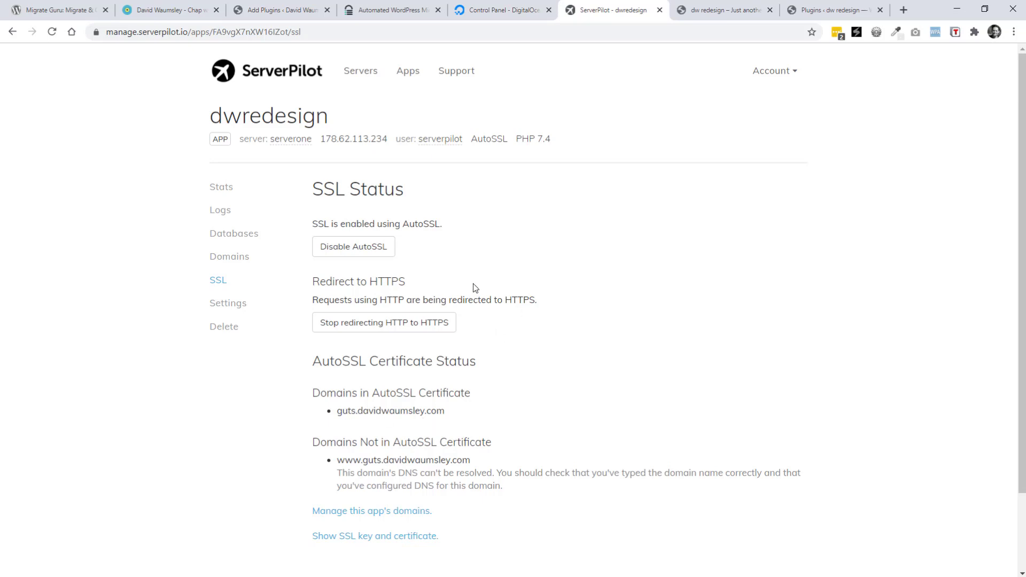
Review the new guts.davidwaumsley.com site's front page and default plugins, ending on its 'Hello world!' page.
left_click(703, 13)
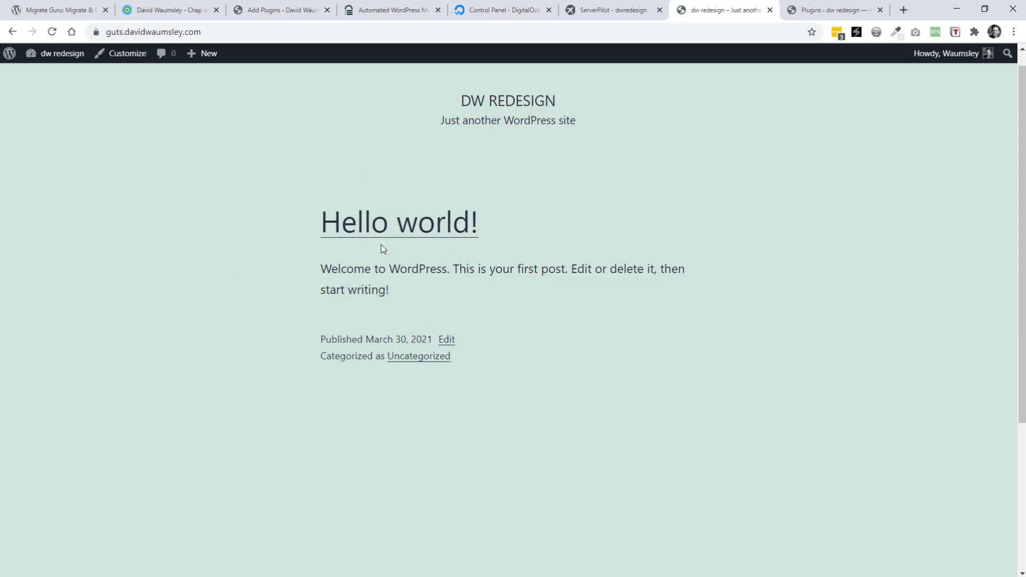
left_click(832, 10)
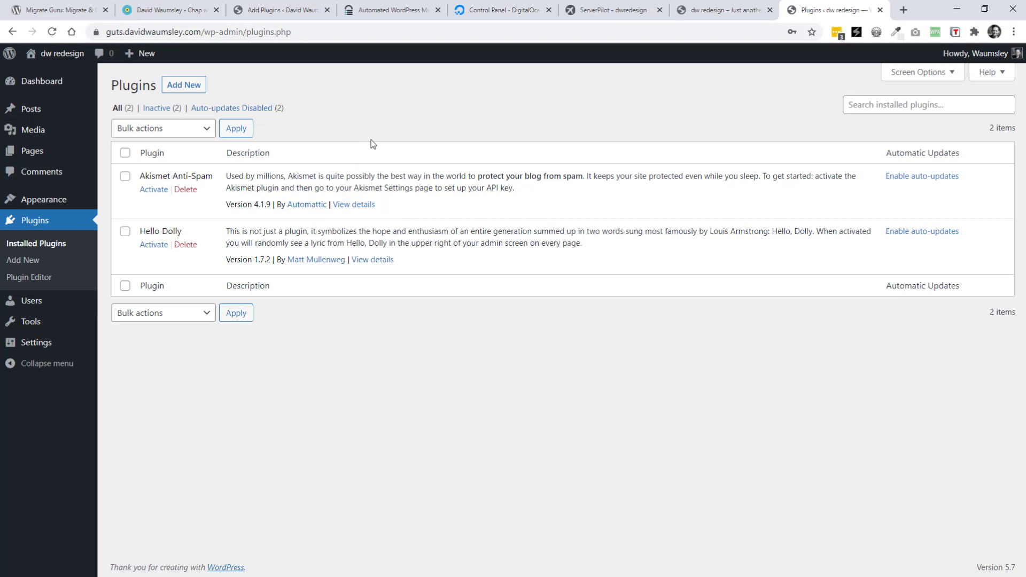
left_click(253, 9)
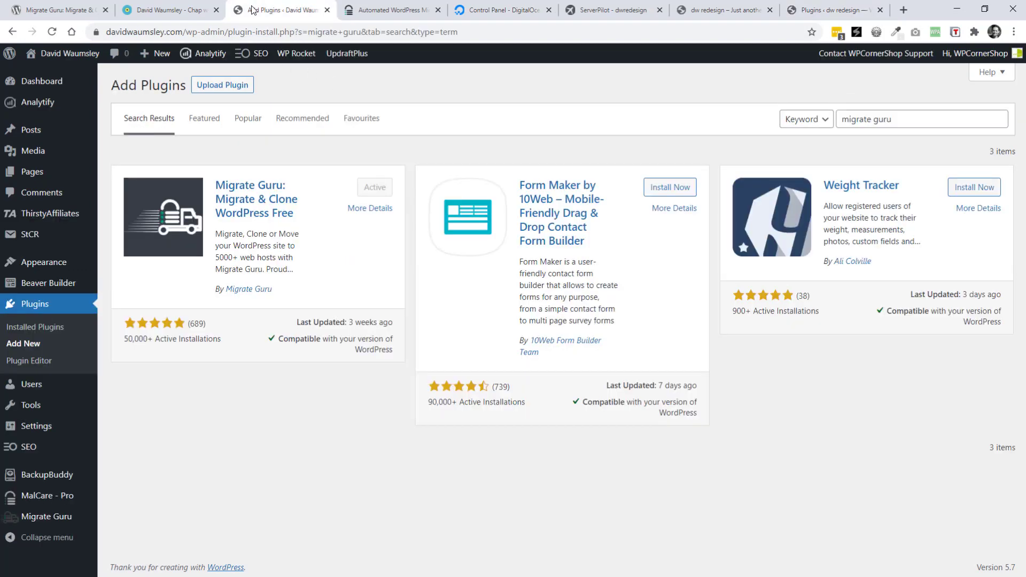
left_click(402, 12)
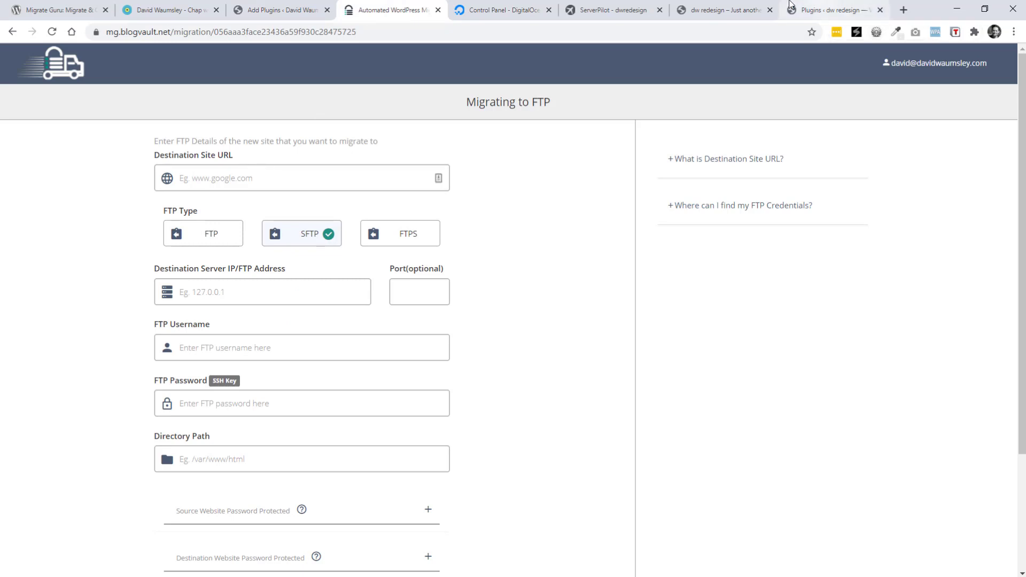
left_click(746, 8)
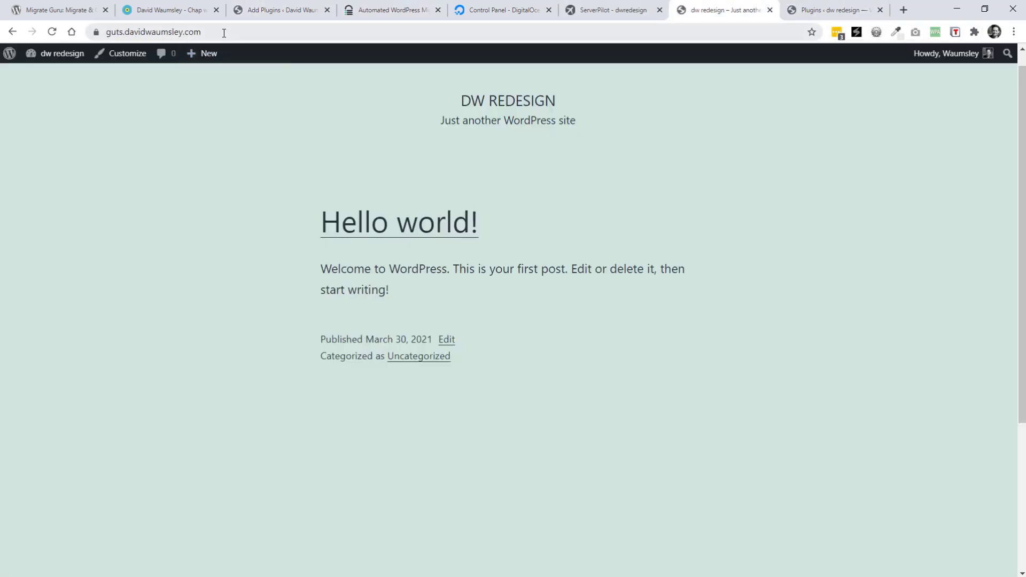
left_click(81, 31)
key("ctrl+c")
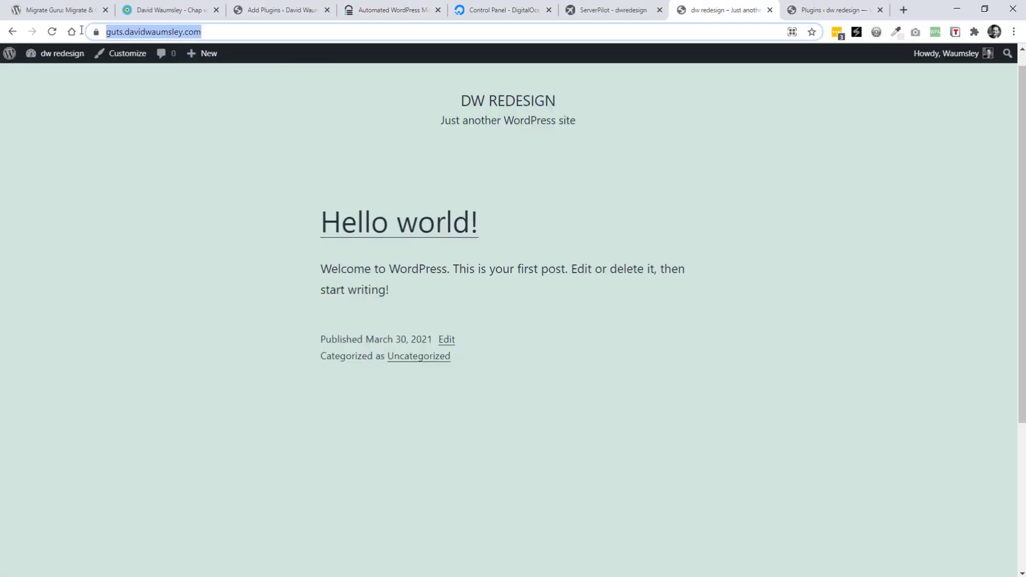
left_click(304, 7)
left_click(369, 11)
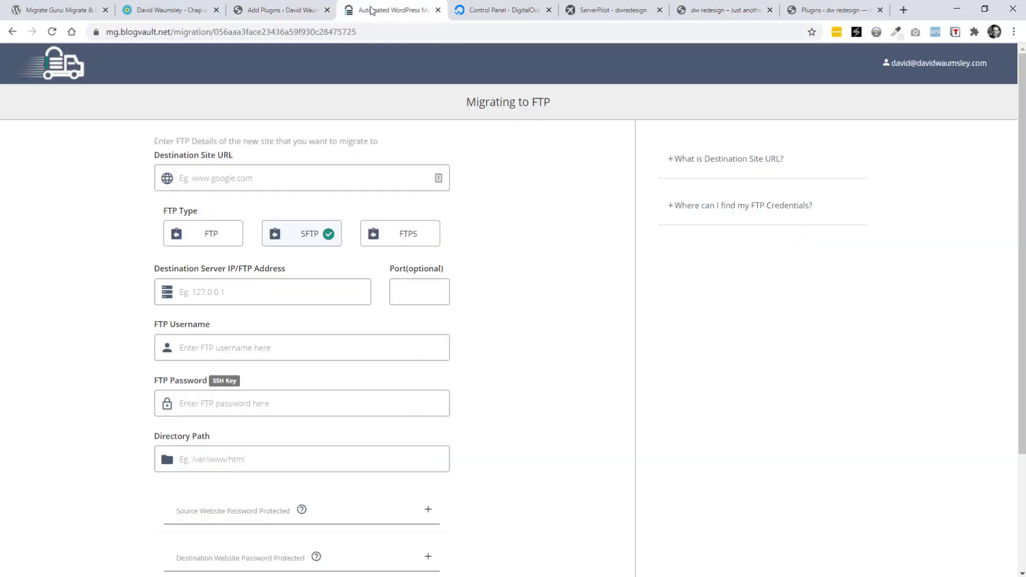
left_click(227, 183)
key("ctrl+v")
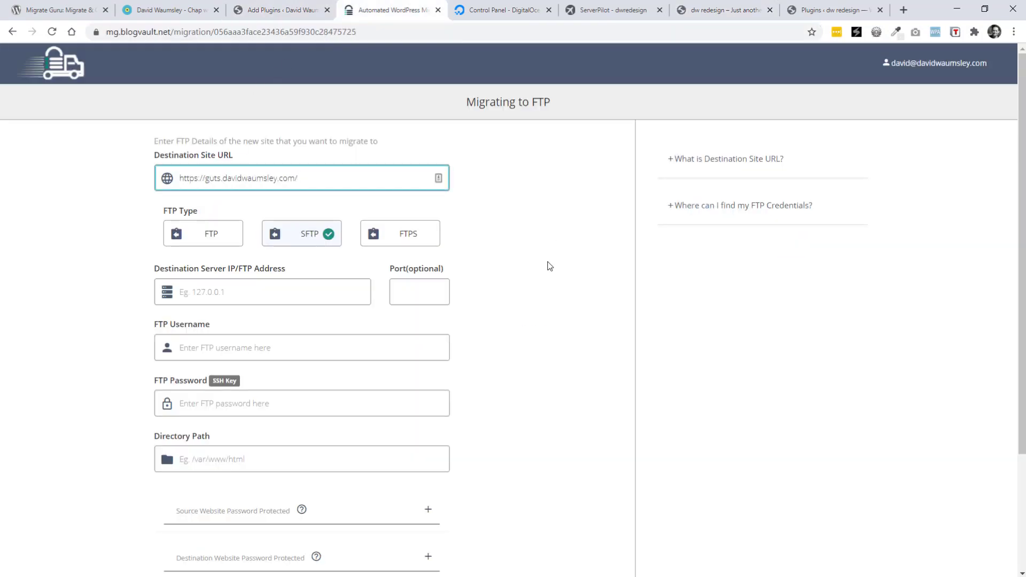
left_click(547, 263)
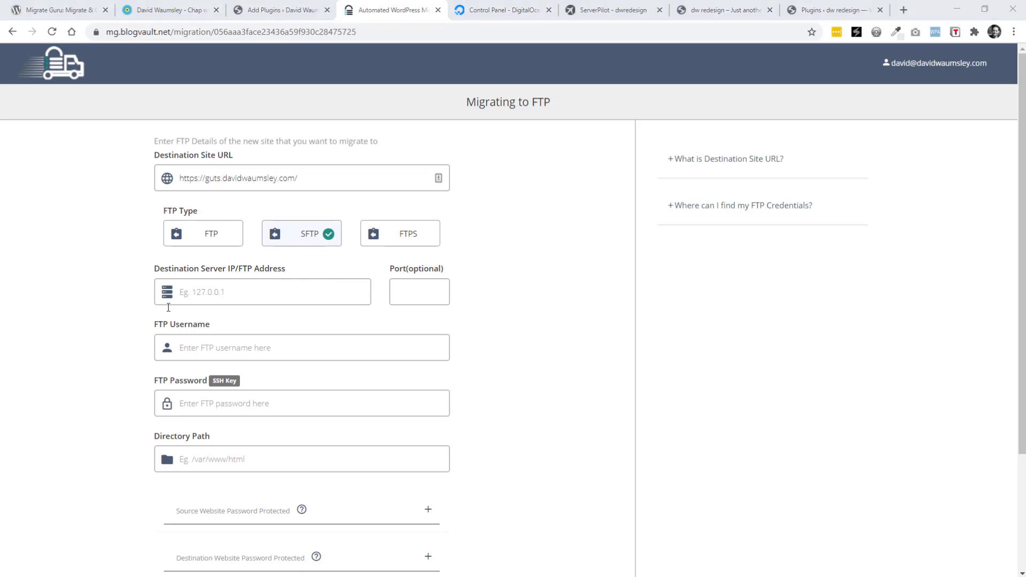
Set the destination server to 178.62.113.234 and the port to 22.
left_click(181, 295)
type("178.62.113.234")
left_click(402, 292)
type("22")
left_click(476, 298)
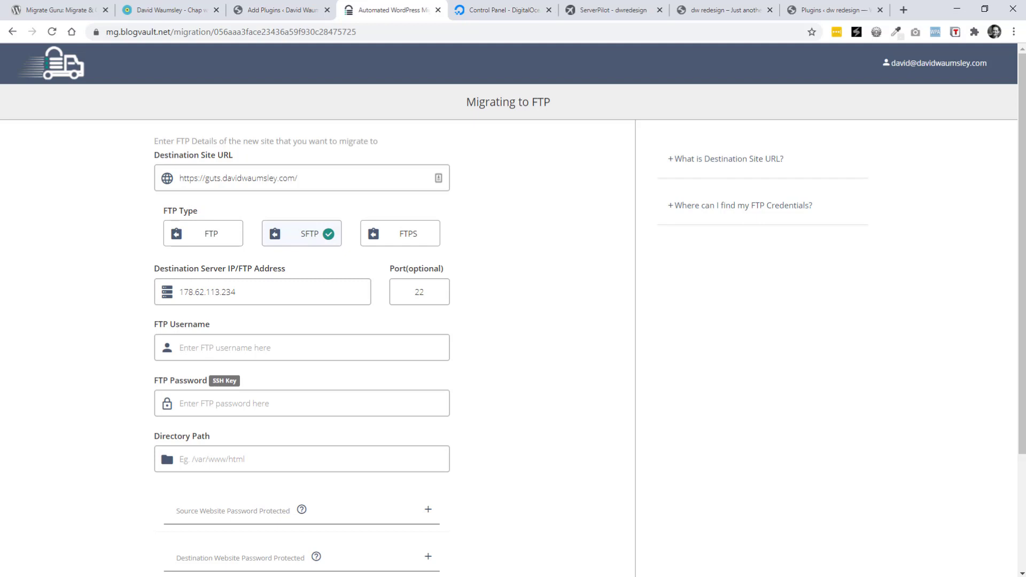
Paste /srv/users/serverpilot/apps/dwredesign/public as the Directory Path and compare it in FileZilla.
key("alt+Tab")
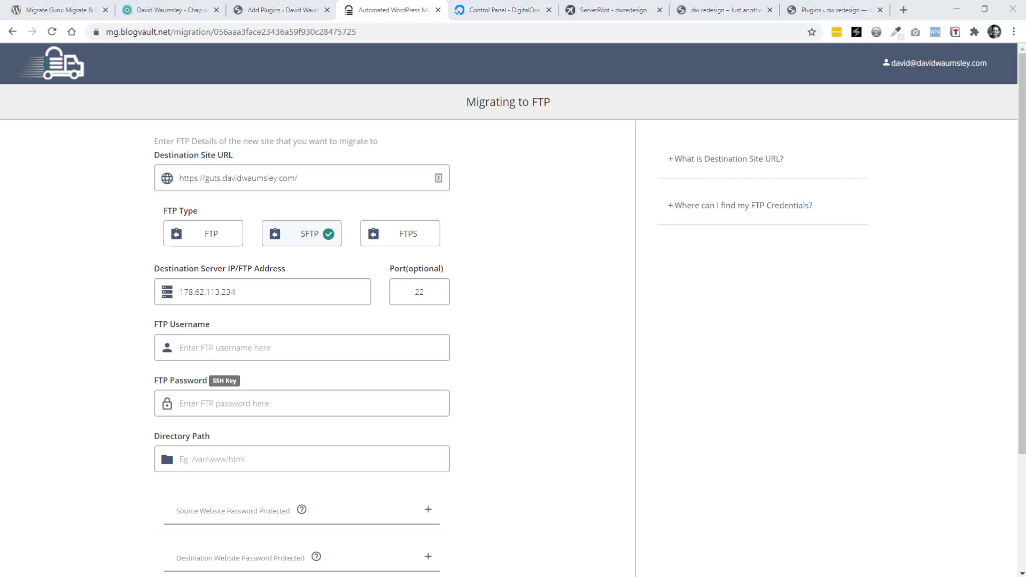
left_click(210, 460)
type("/srv/users/serverpilot/apps/dwredesign/public")
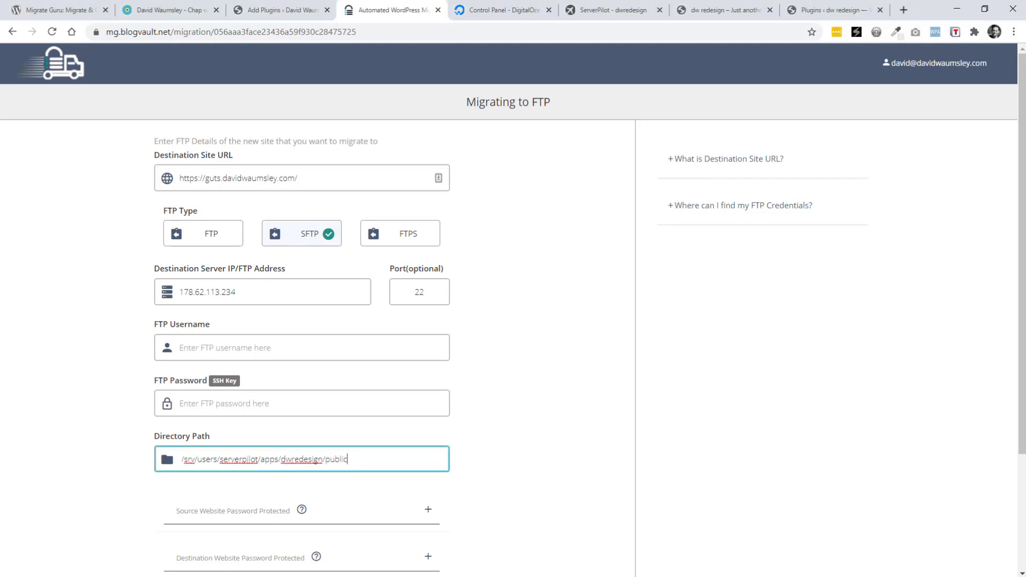
key("alt+Tab")
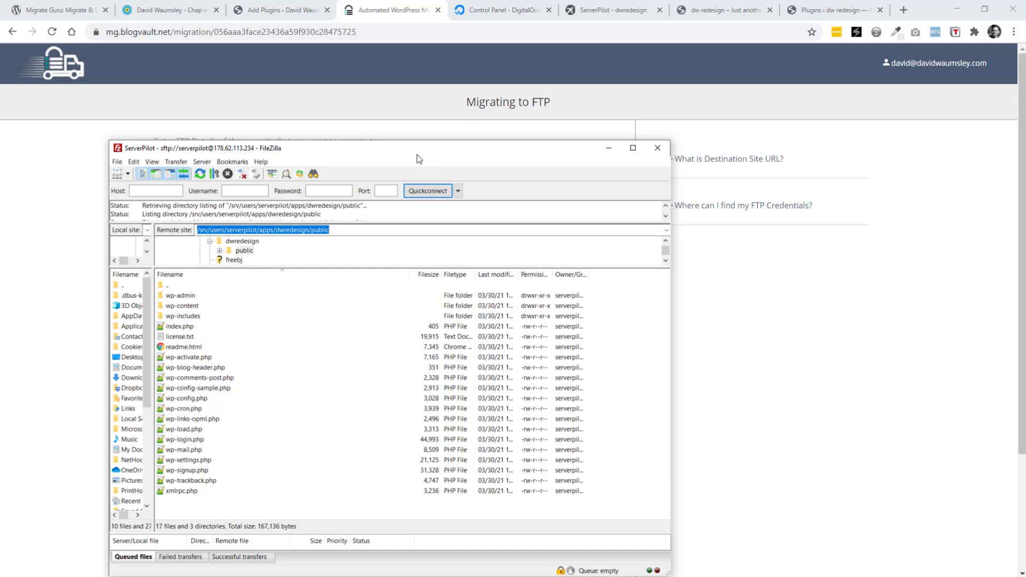
Minimise FileZilla after confirming the dwredesign public folder path.
key("super+Down")
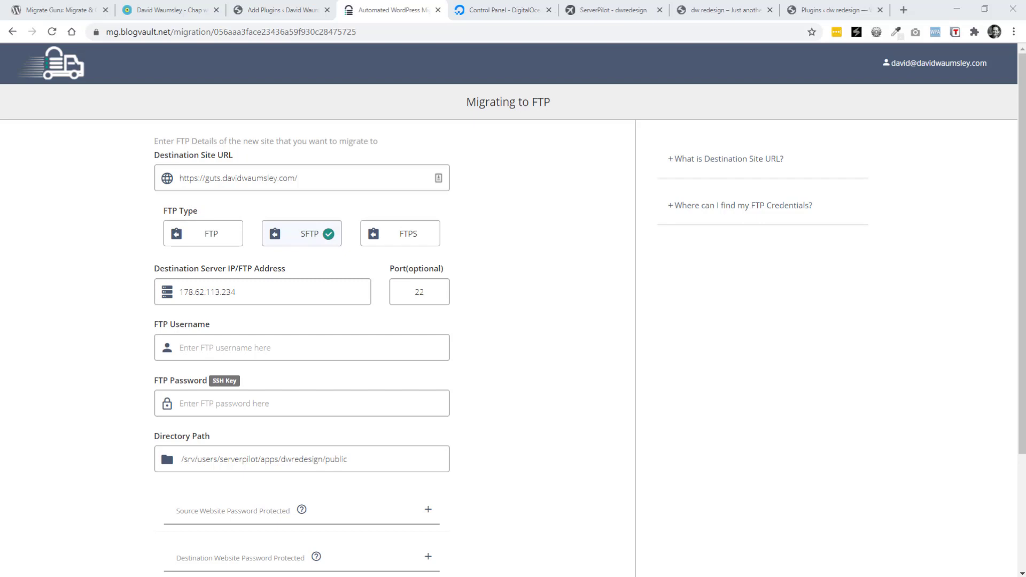
Enter FTP username serverpilot and paste the account password, then scroll through the form.
left_click(185, 348)
type("serverpilot")
left_click(210, 406)
key("ctrl+v")
left_click(16, 398)
scroll(131, 407, "down", 3)
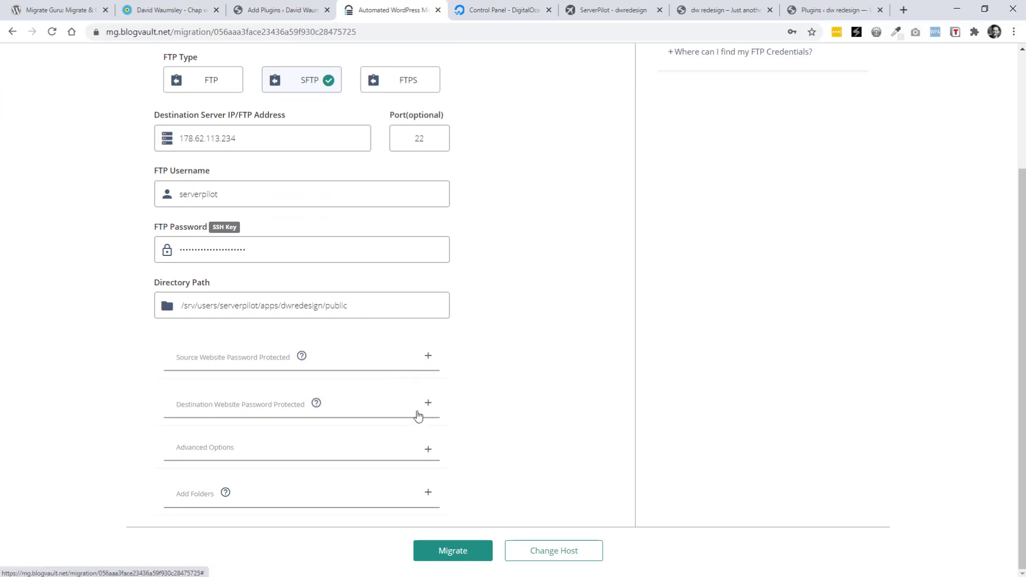
scroll(595, 401, "up", 3)
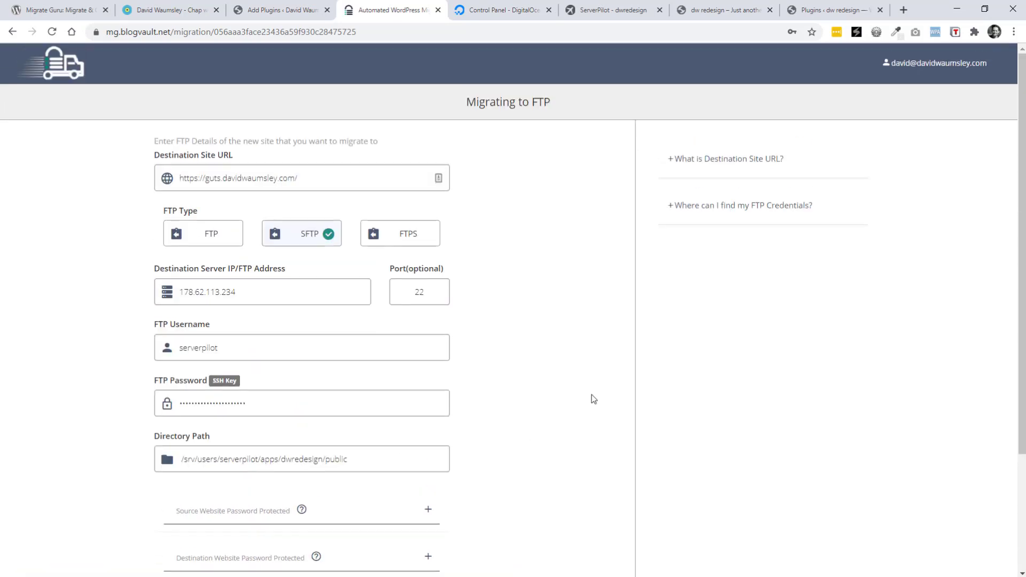
scroll(593, 398, "down", 3)
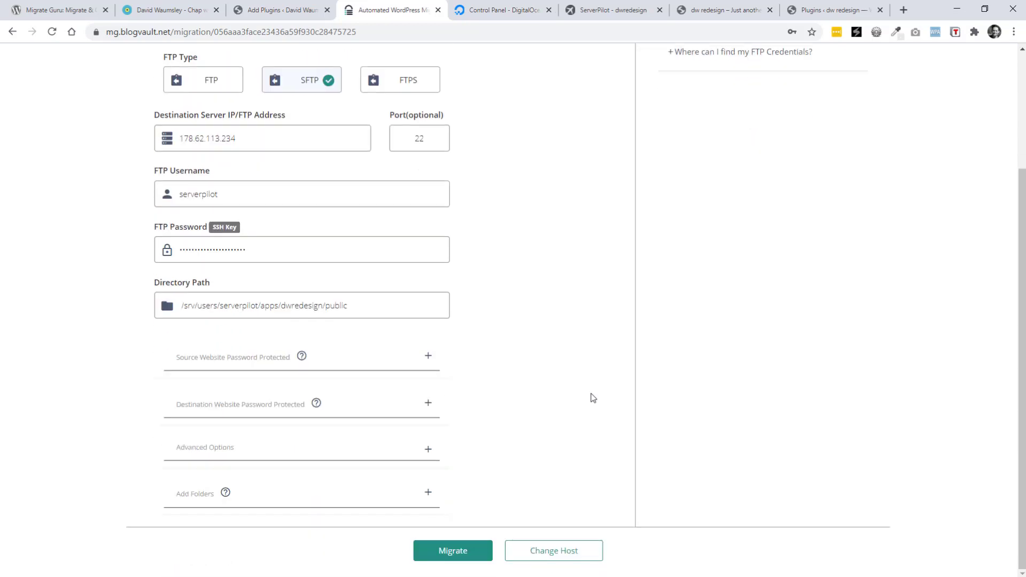
Start the SFTP migration to guts.davidwaumsley.com, decline saving the login, and watch 69/69 tables copy.
left_click(442, 550)
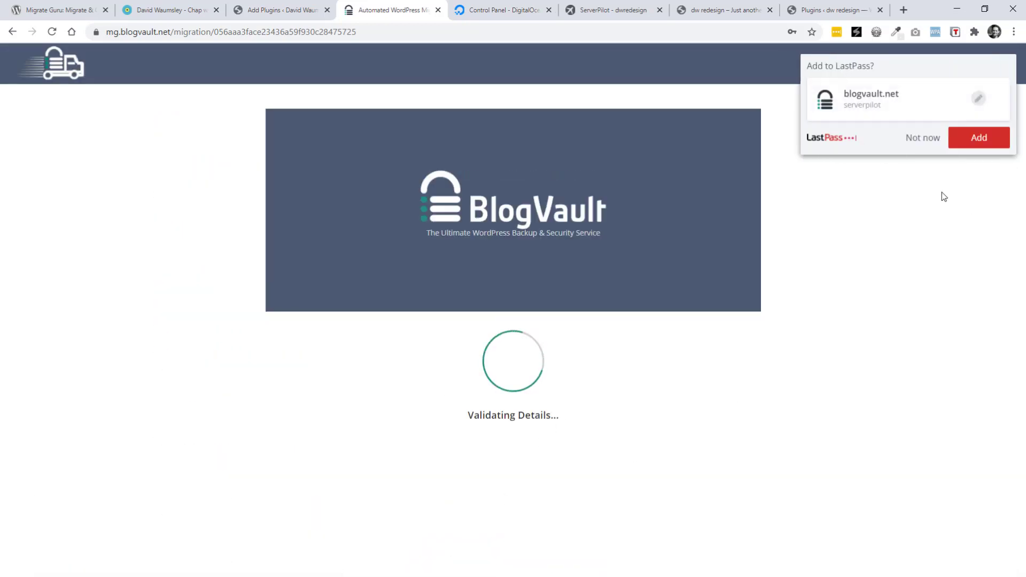
left_click(921, 138)
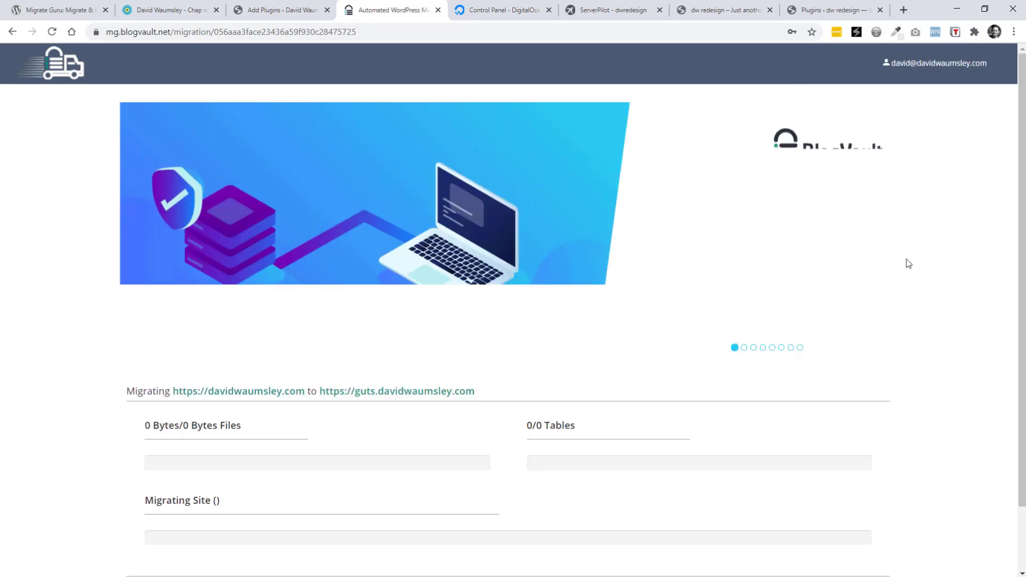
scroll(907, 263, "down", 2)
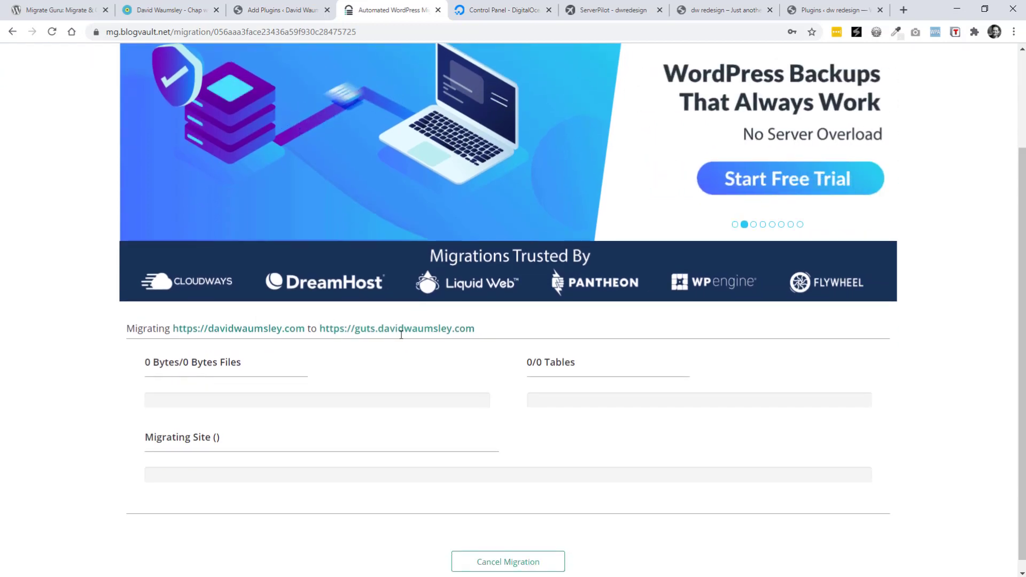
scroll(409, 342, "up", 1)
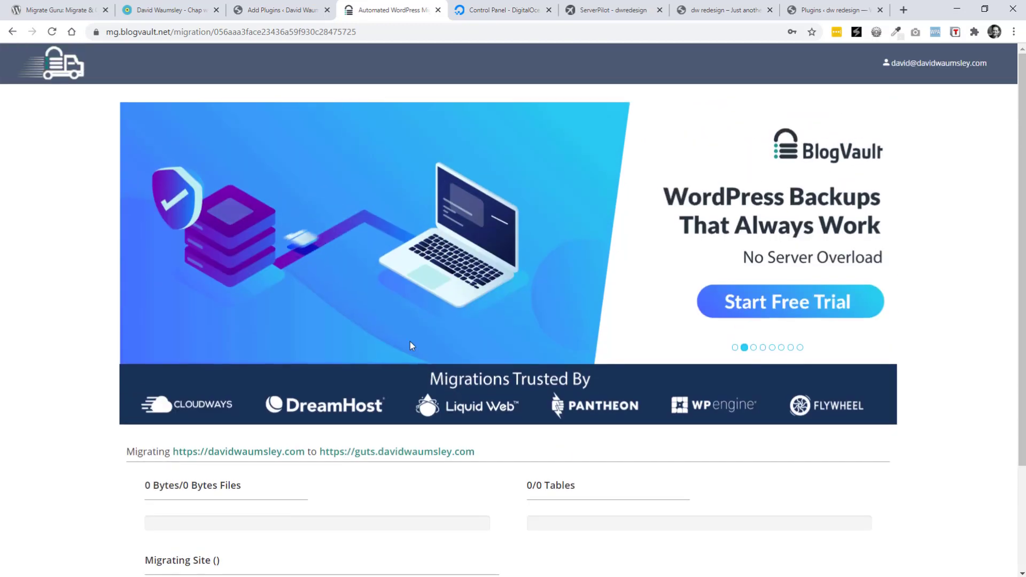
scroll(409, 344, "down", 1)
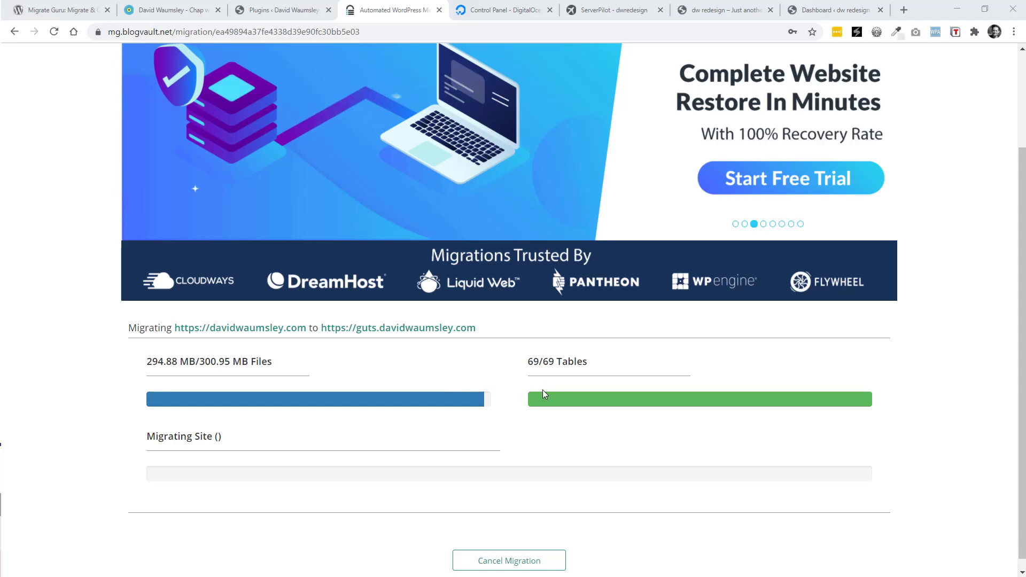
Check the destination site mid-migration and read the migration confirmation email.
left_click(724, 10)
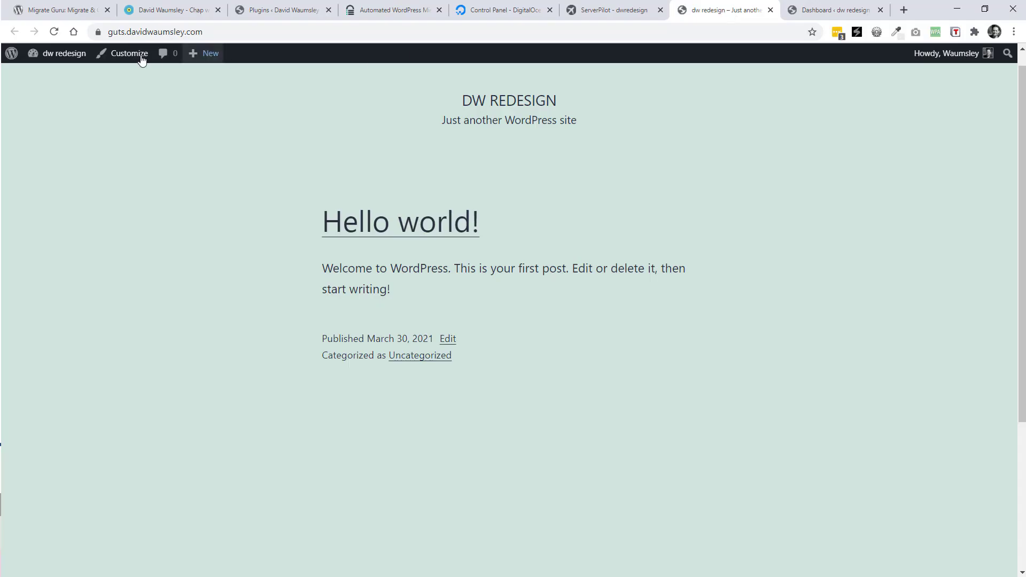
left_click(370, 13)
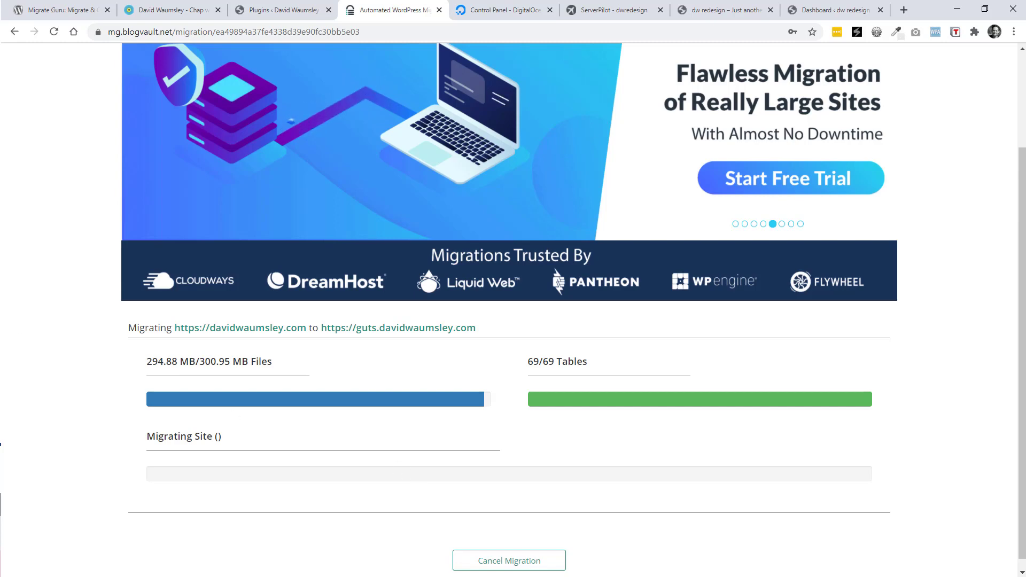
key("alt+Tab")
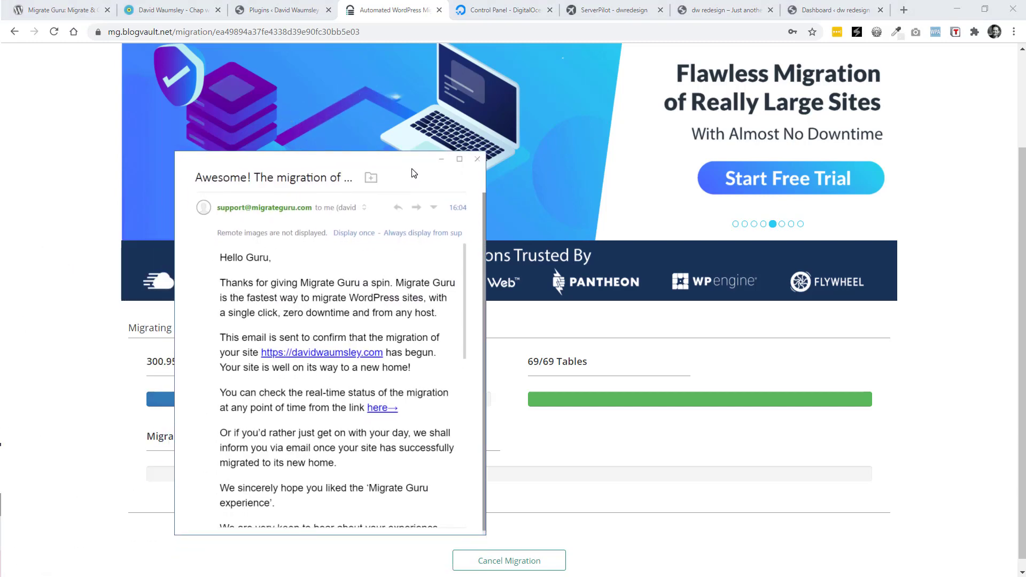
key("alt+Tab")
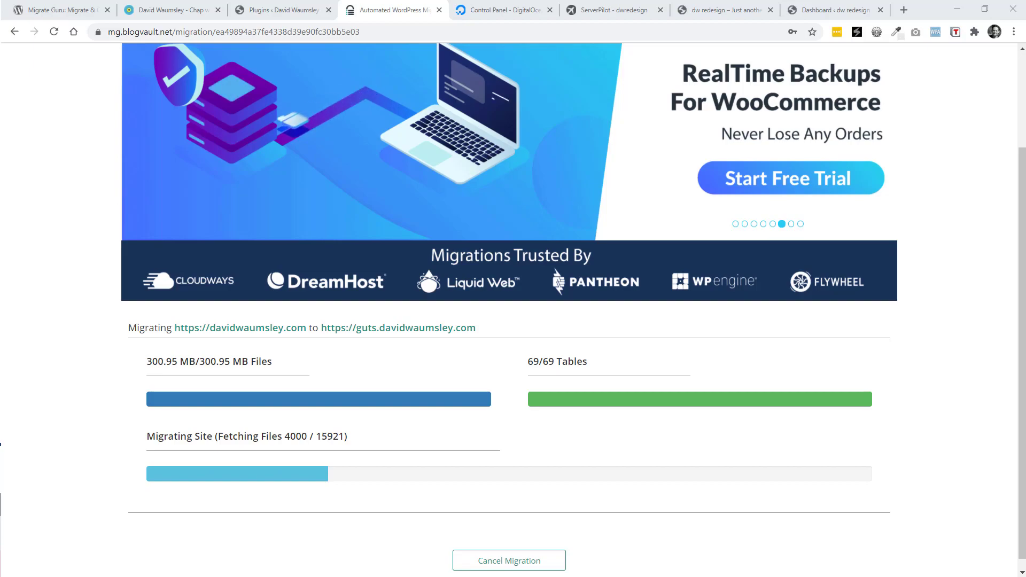
Reload guts.davidwaumsley.com, compare it with the live site, and return to the finished migration page.
left_click(726, 13)
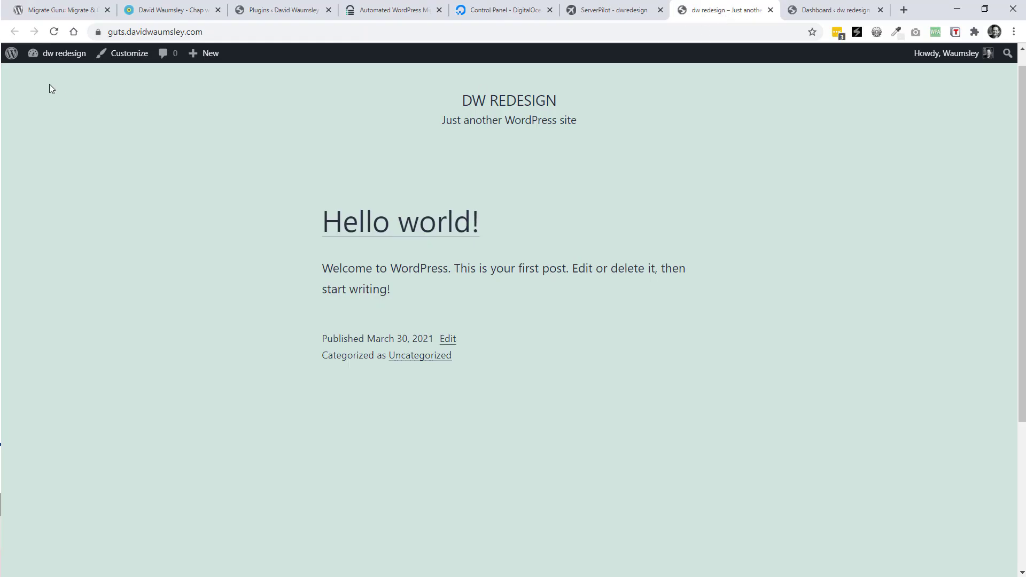
left_click(55, 32)
left_click(182, 11)
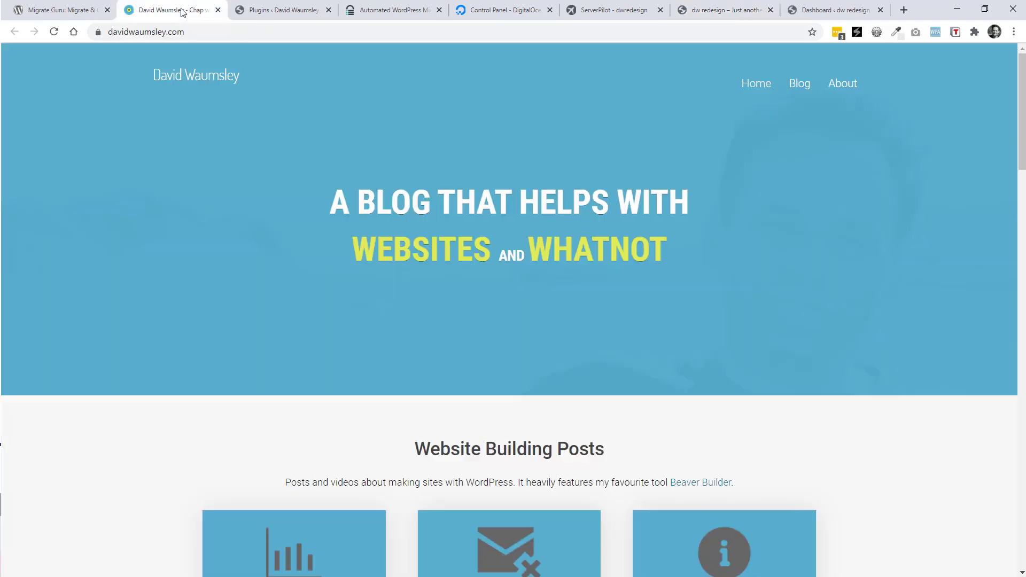
left_click(270, 7)
left_click(371, 11)
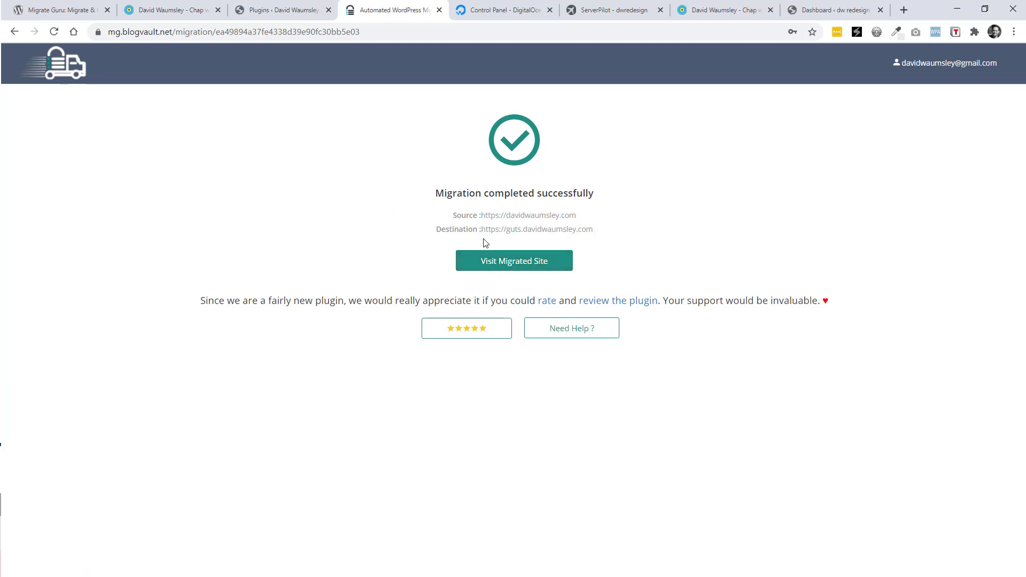
Reload guts.davidwaumsley.com to see the cloned David Waumsley blog front end.
left_click(738, 8)
left_click(211, 34)
key("Return")
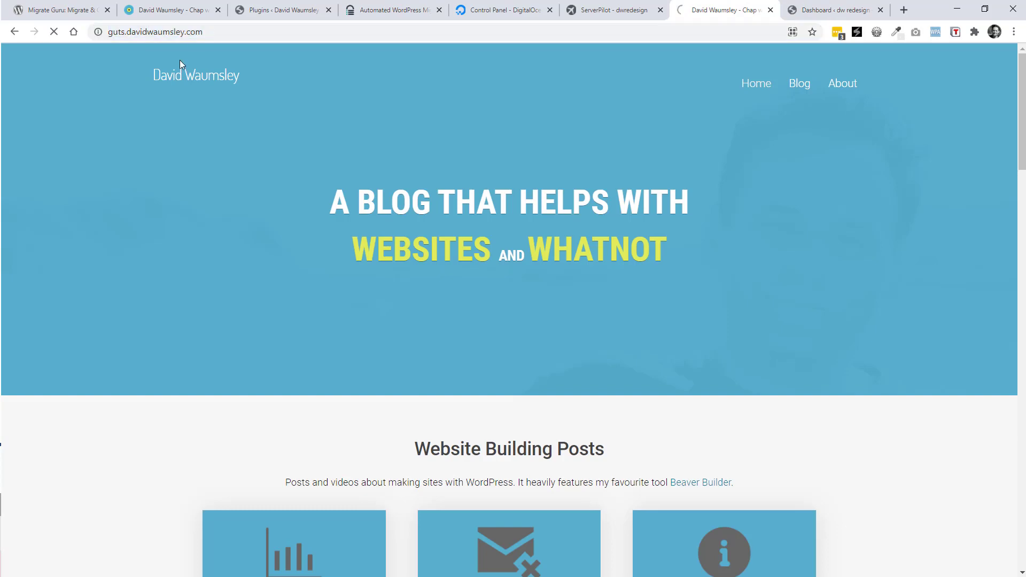
scroll(460, 273, "down", 7)
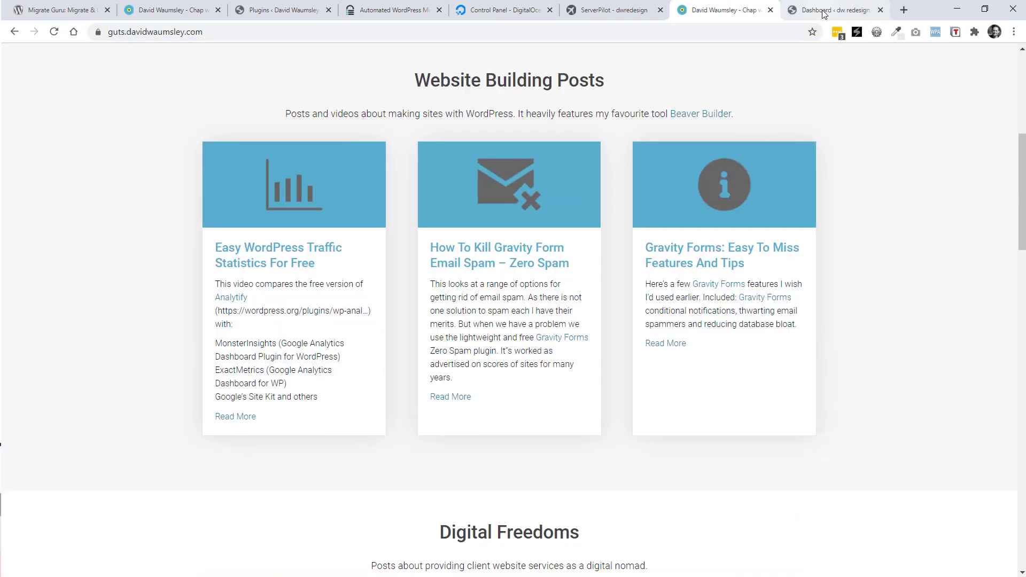
Log in to the cloned site's dashboard, then revisit its front end.
left_click(822, 10)
left_click(588, 374)
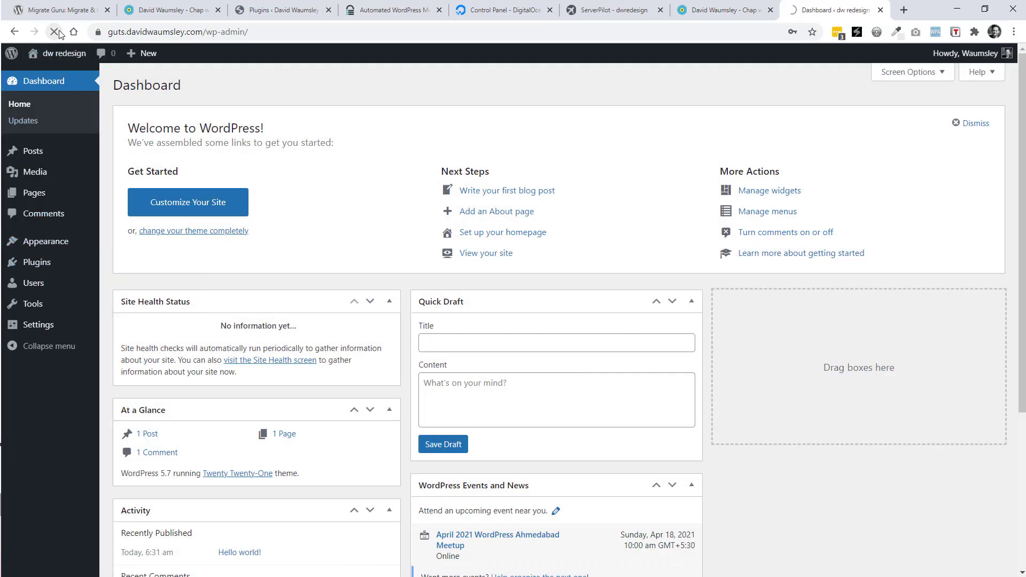
mouse_move(65, 56)
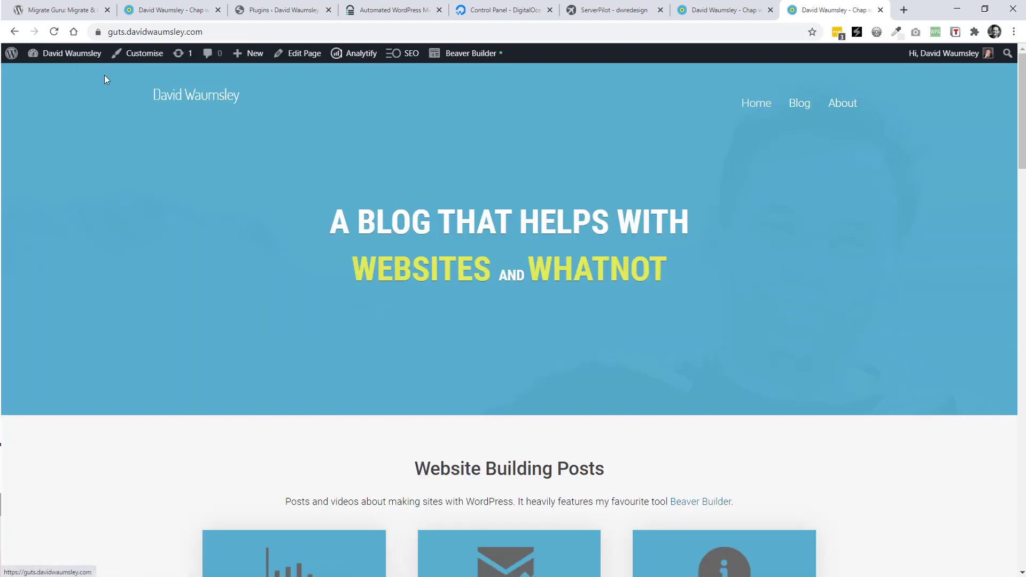
left_click(59, 79)
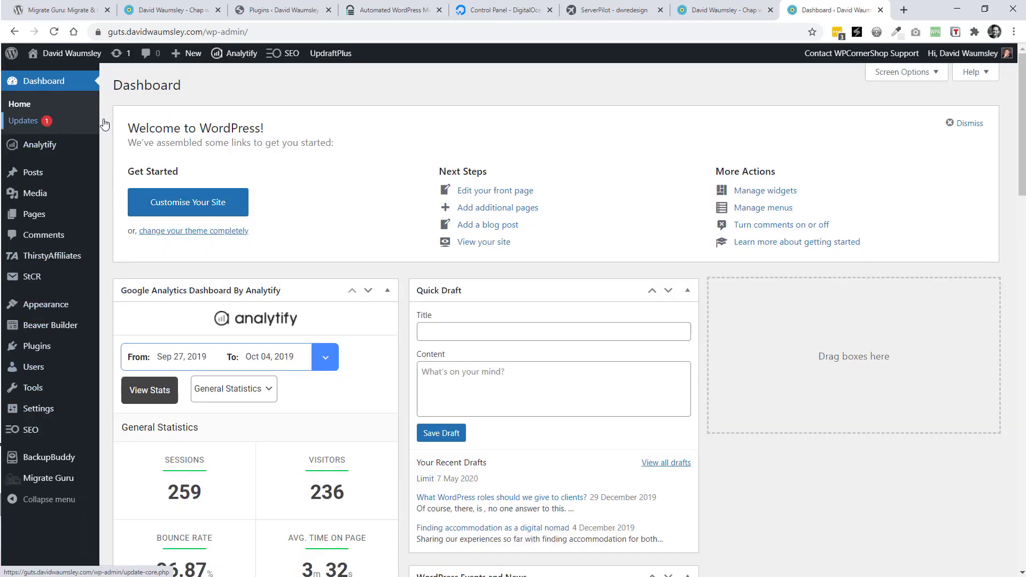
left_click(724, 13)
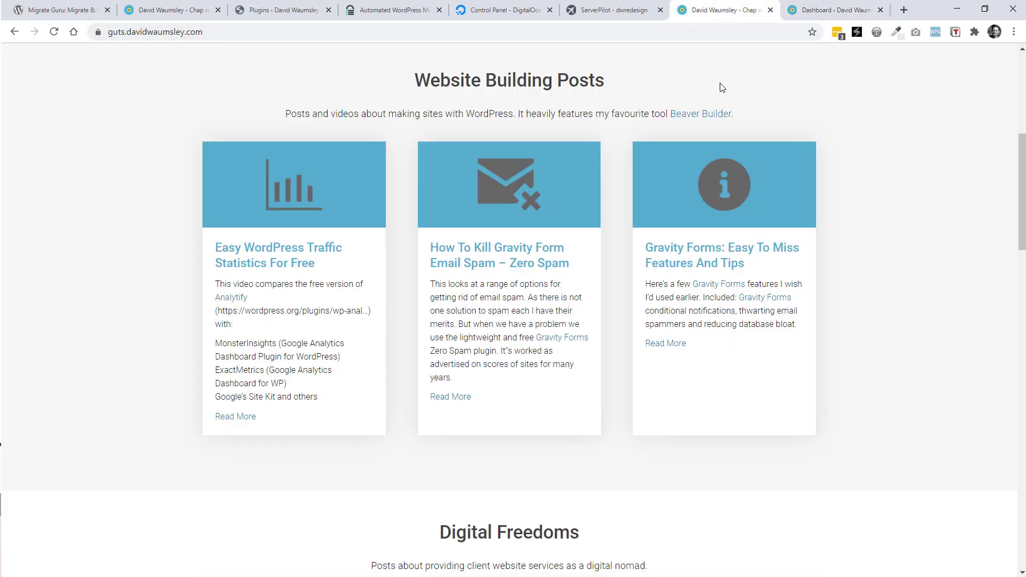
scroll(721, 129, "up", 7)
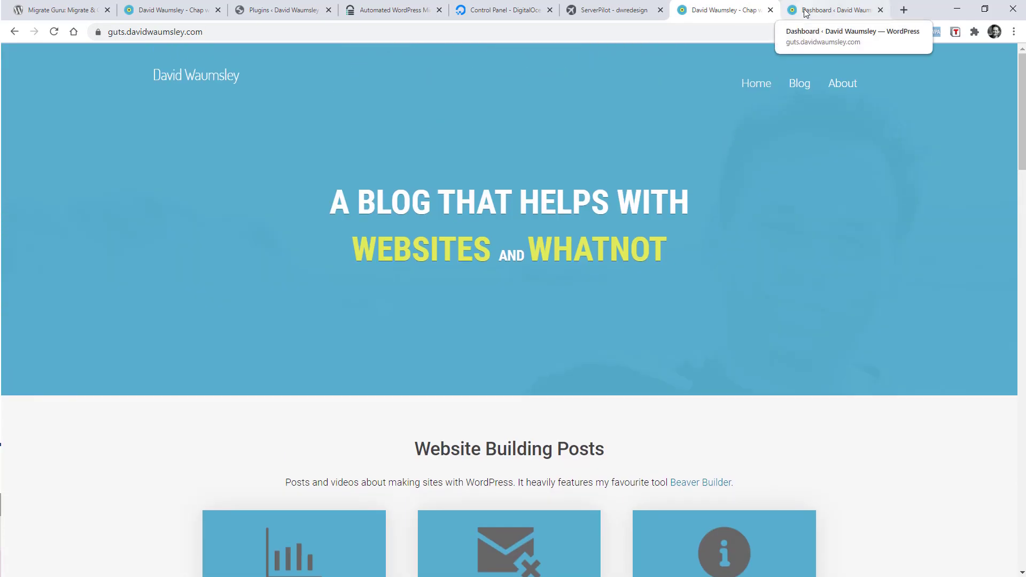
key("ctrl+1")
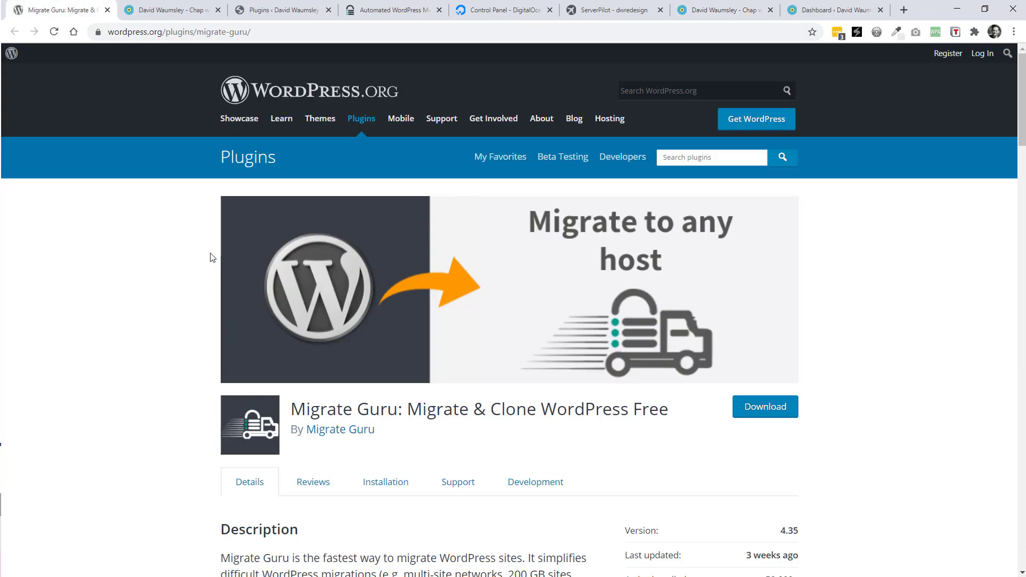